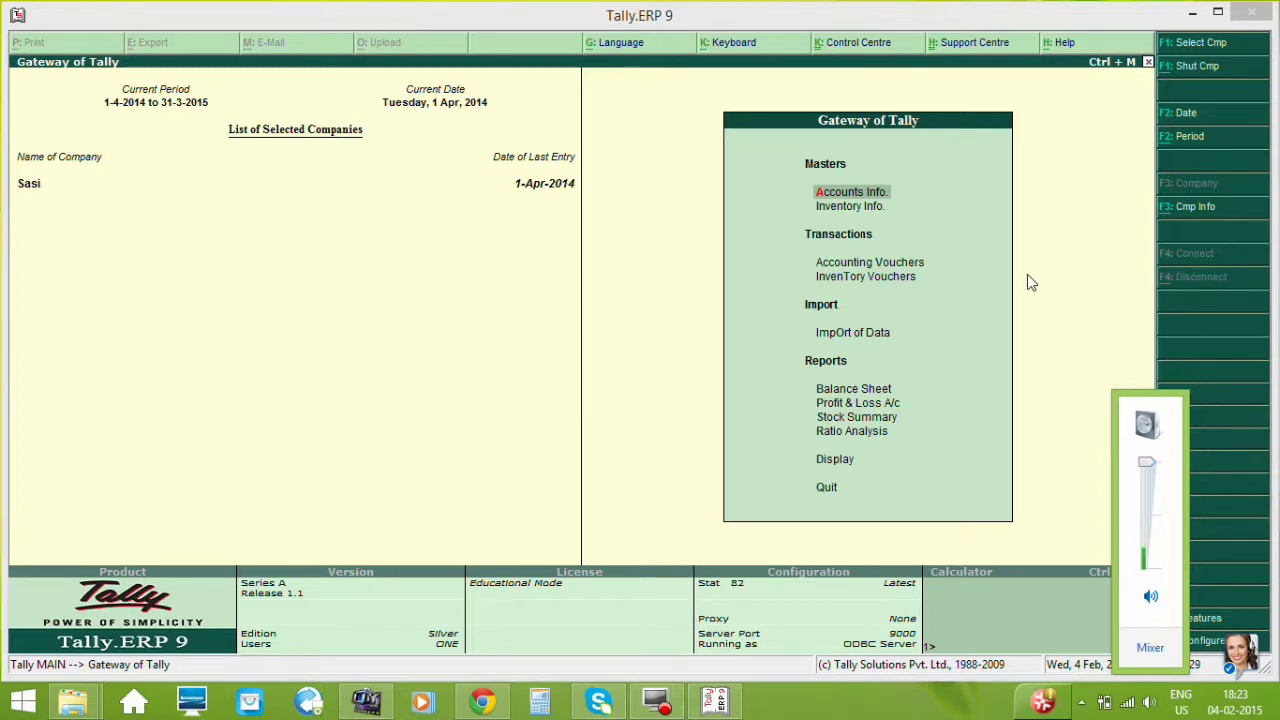
Step: Go from Gateway of Tally through Inventory Info. to the Stock Items menu
click(663, 237)
key(Down)
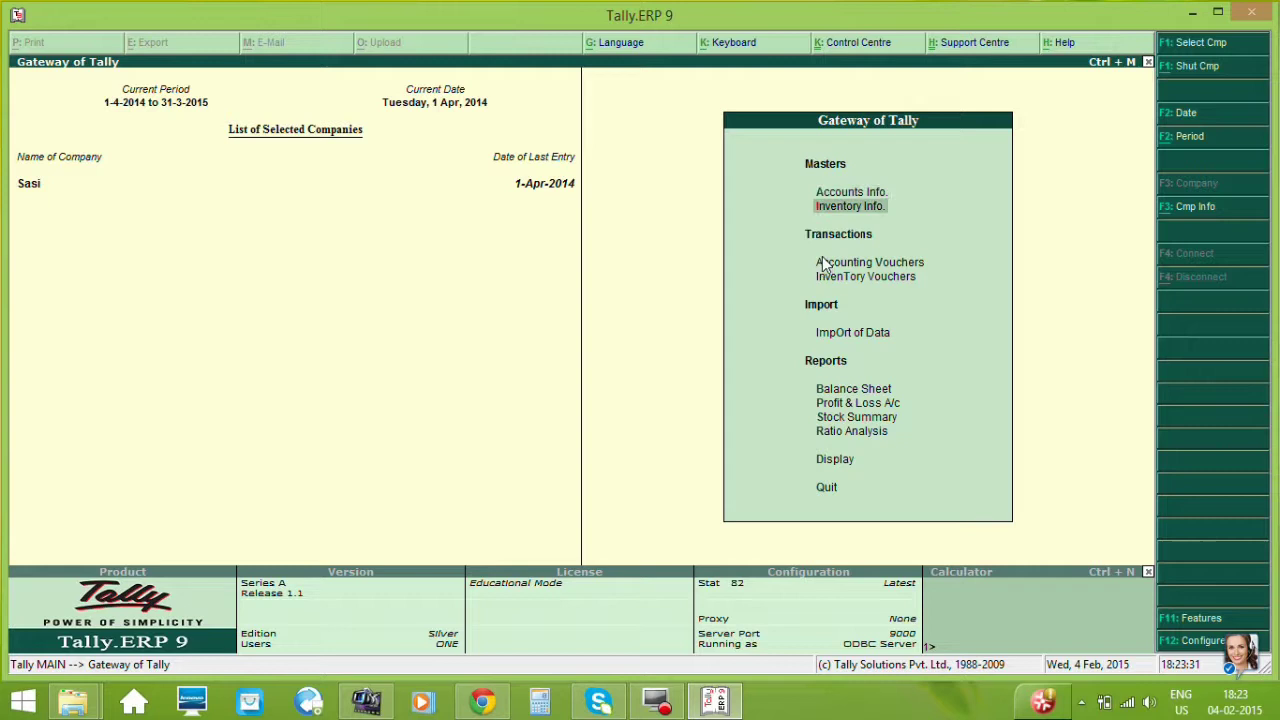
key(Return)
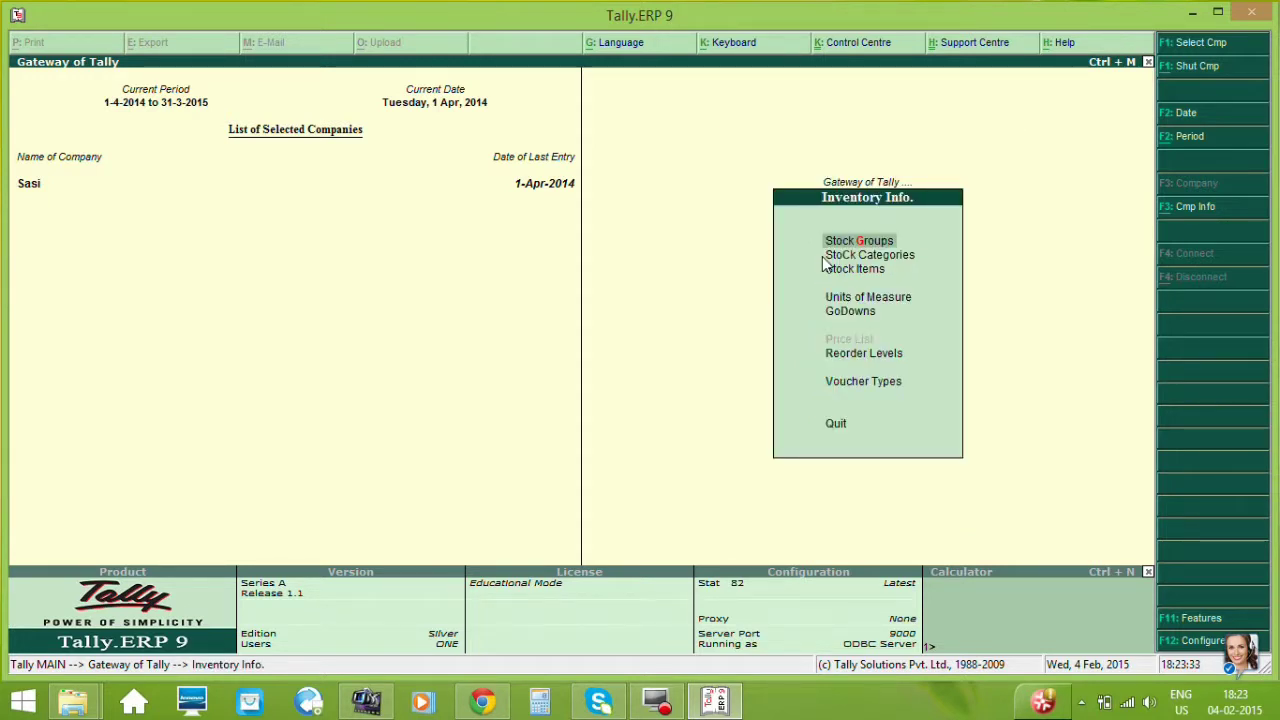
key(Down)
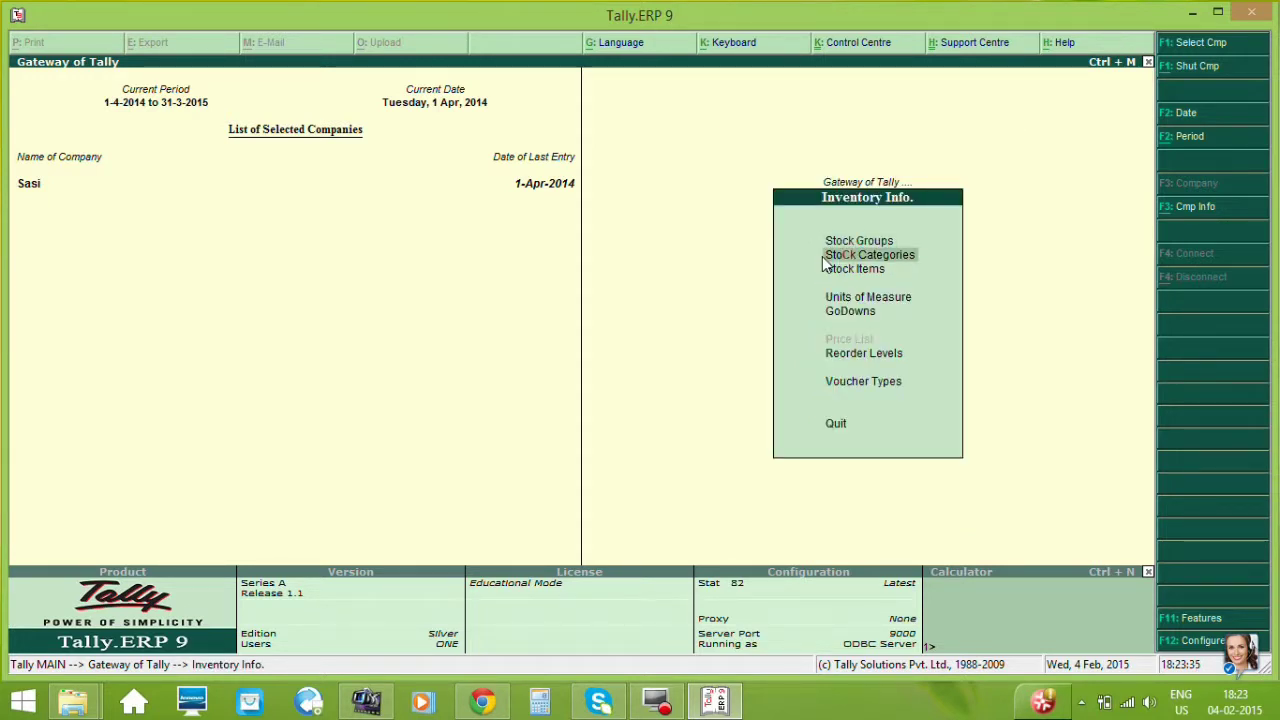
key(Down)
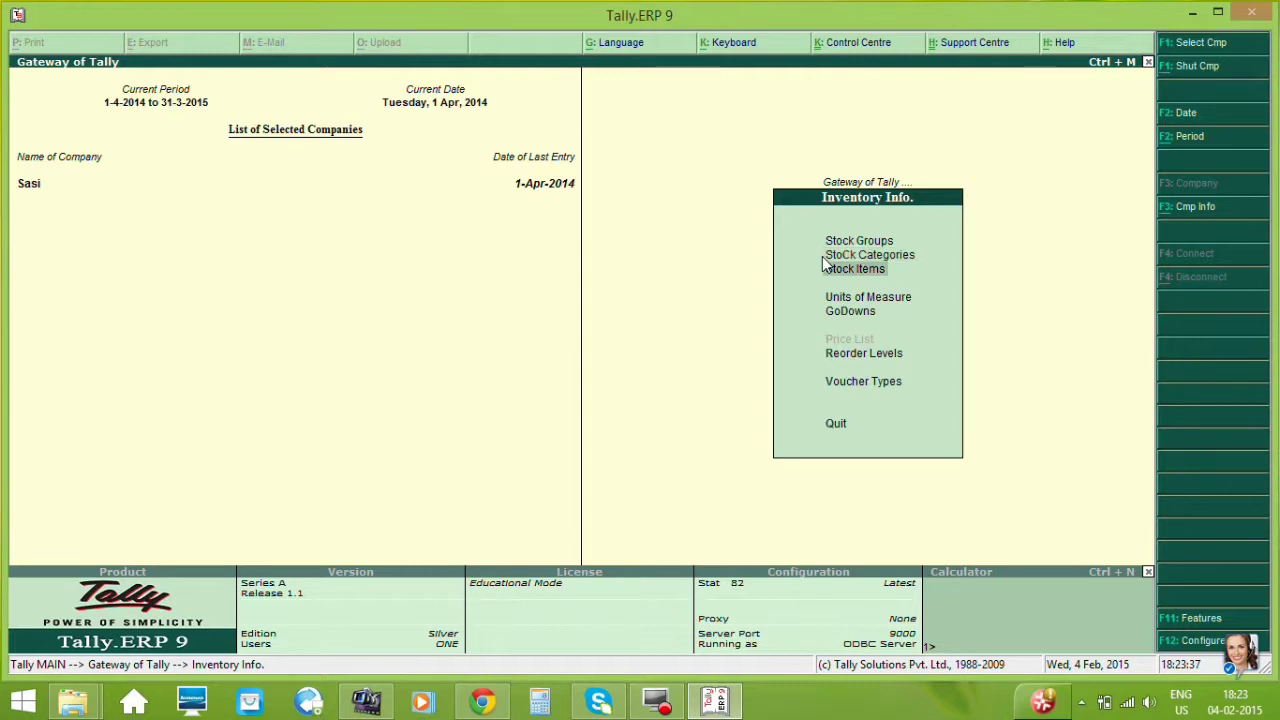
key(Return)
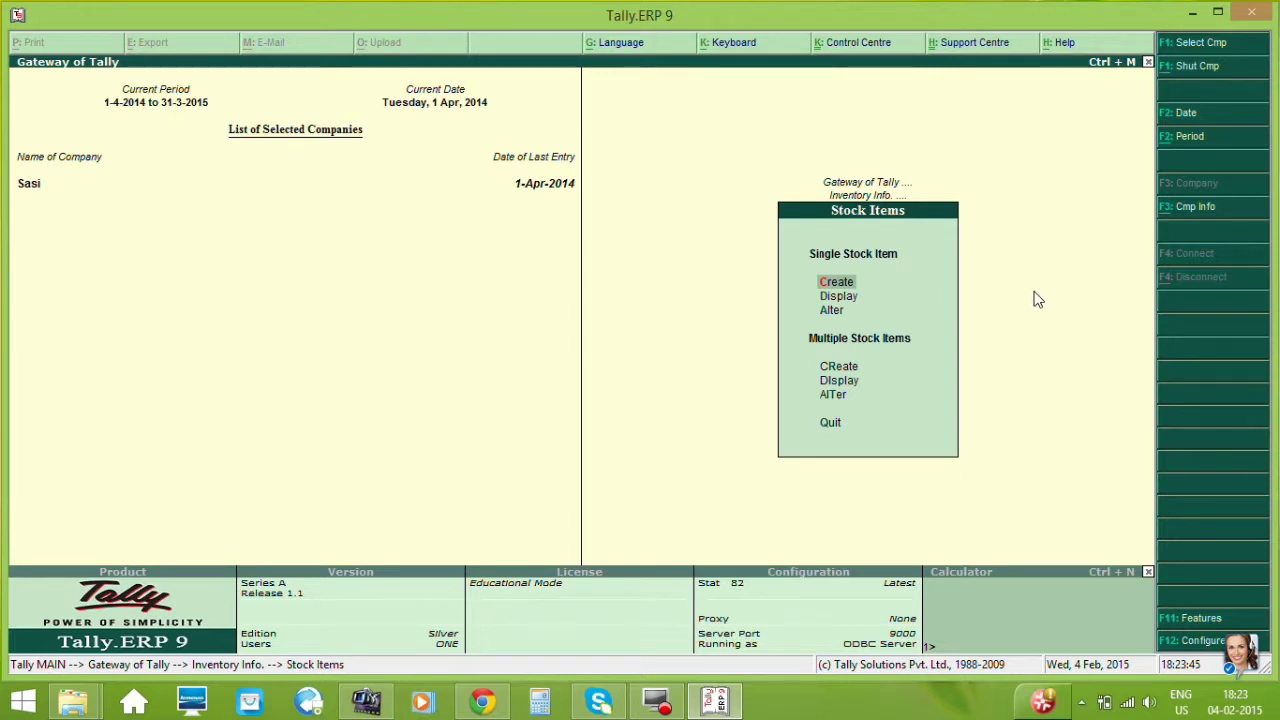
Step: Start a single stock item named 'Lexus Soap' under the Soap group, category Not Applicable
key(Return)
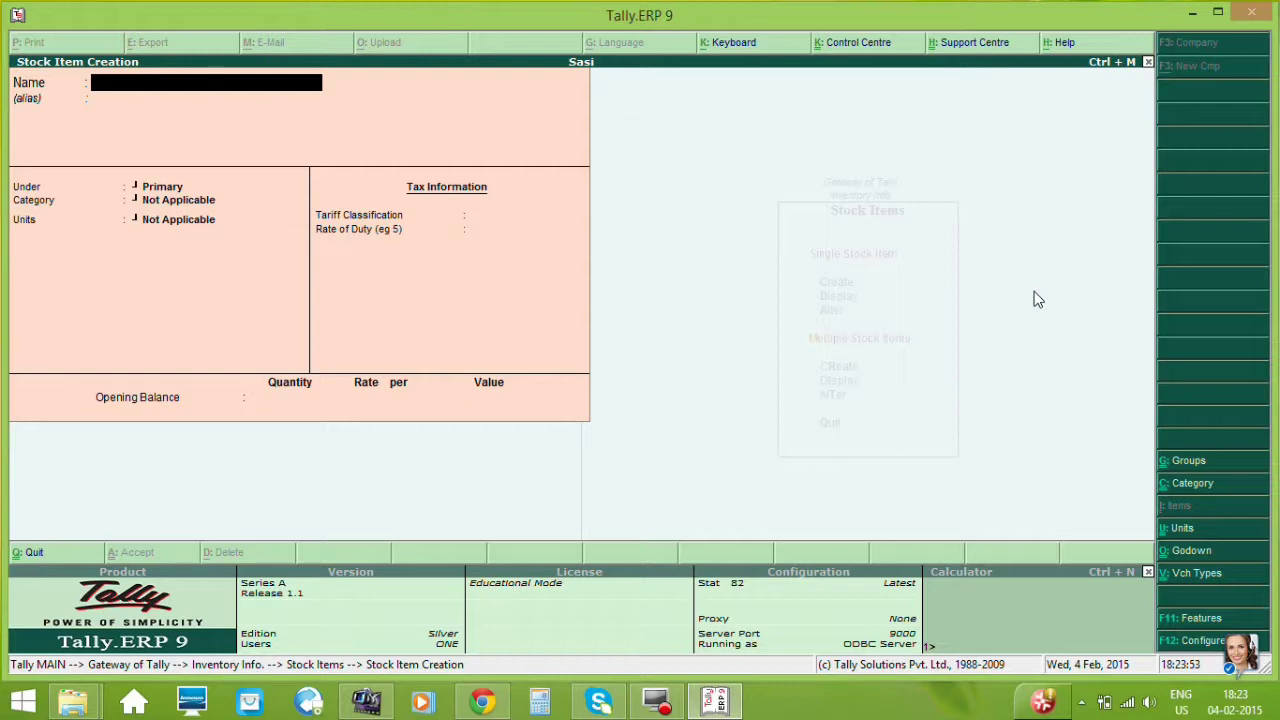
text(Le)
text(xus Soa)
text(p)
key(Return)
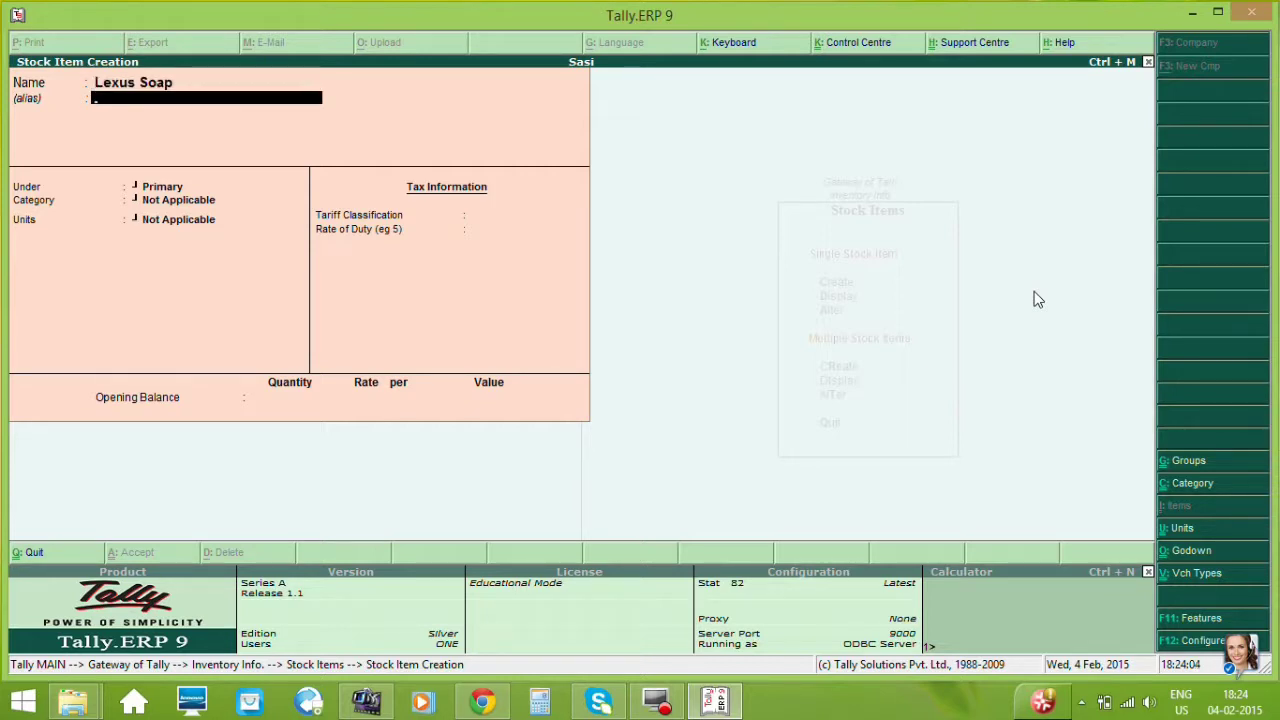
key(Return)
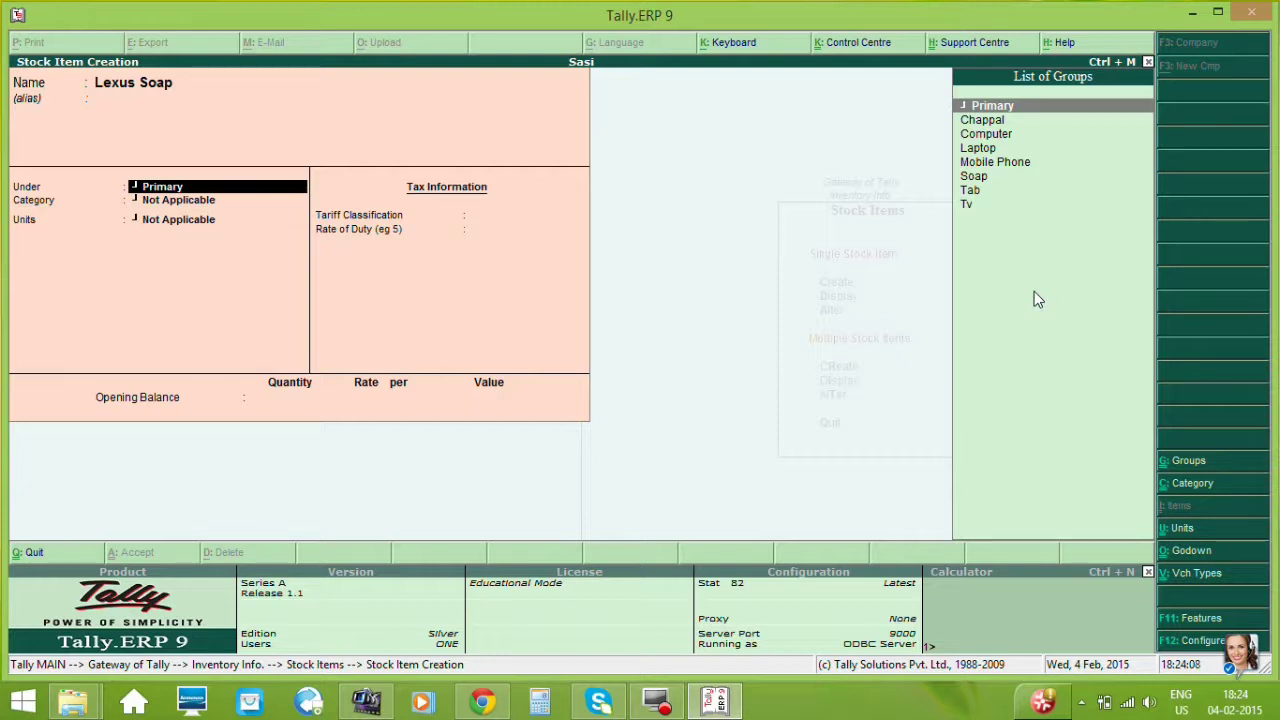
key(Down)
key(Down)
key(Down)
key(Down)
key(Down)
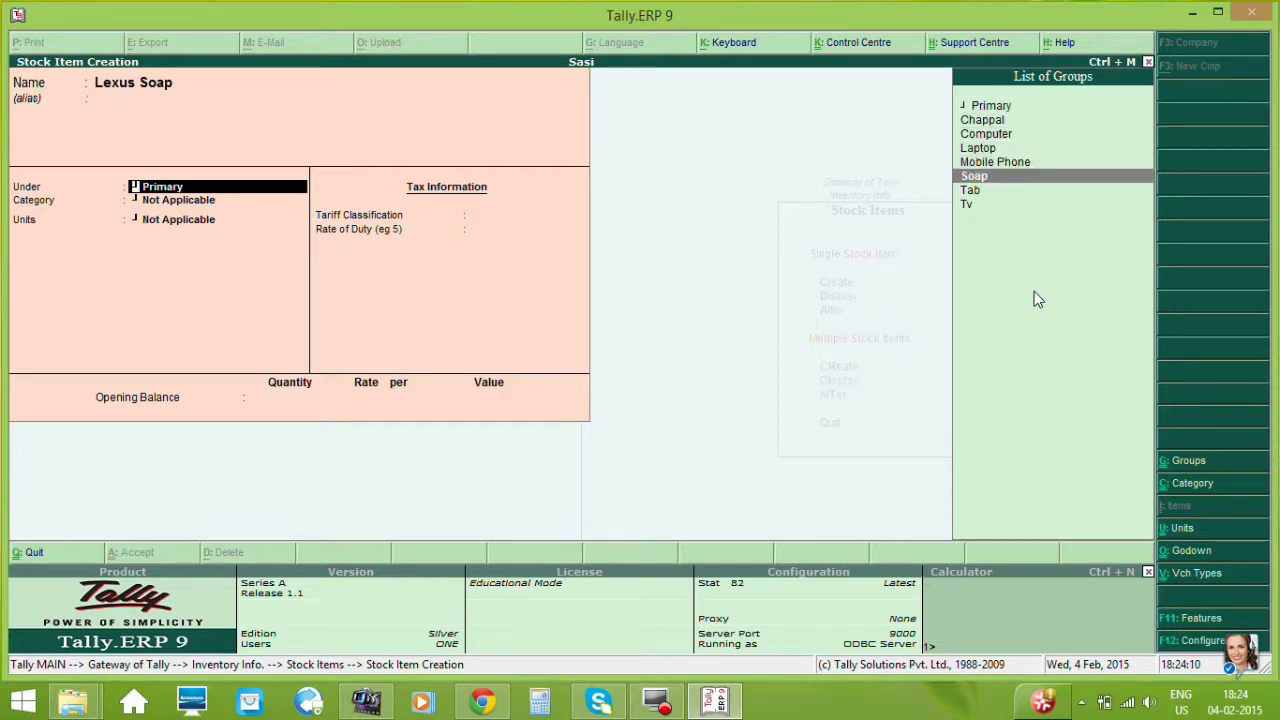
key(Return)
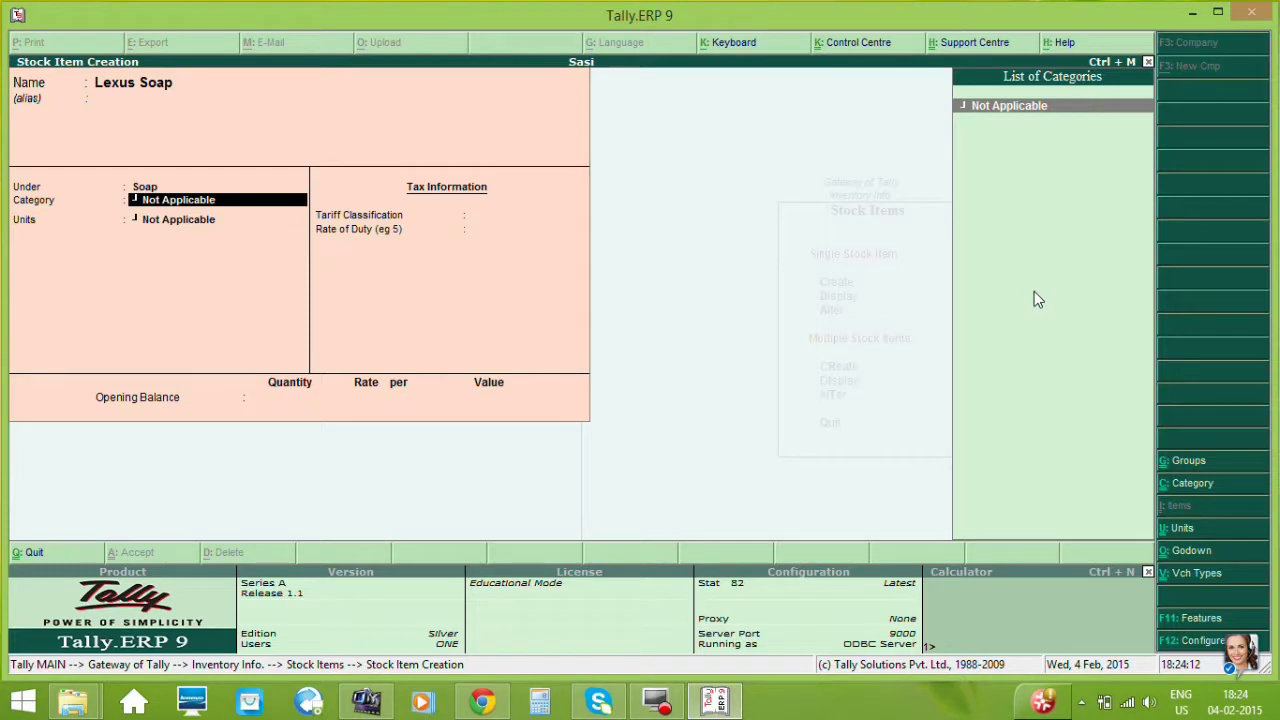
key(Return)
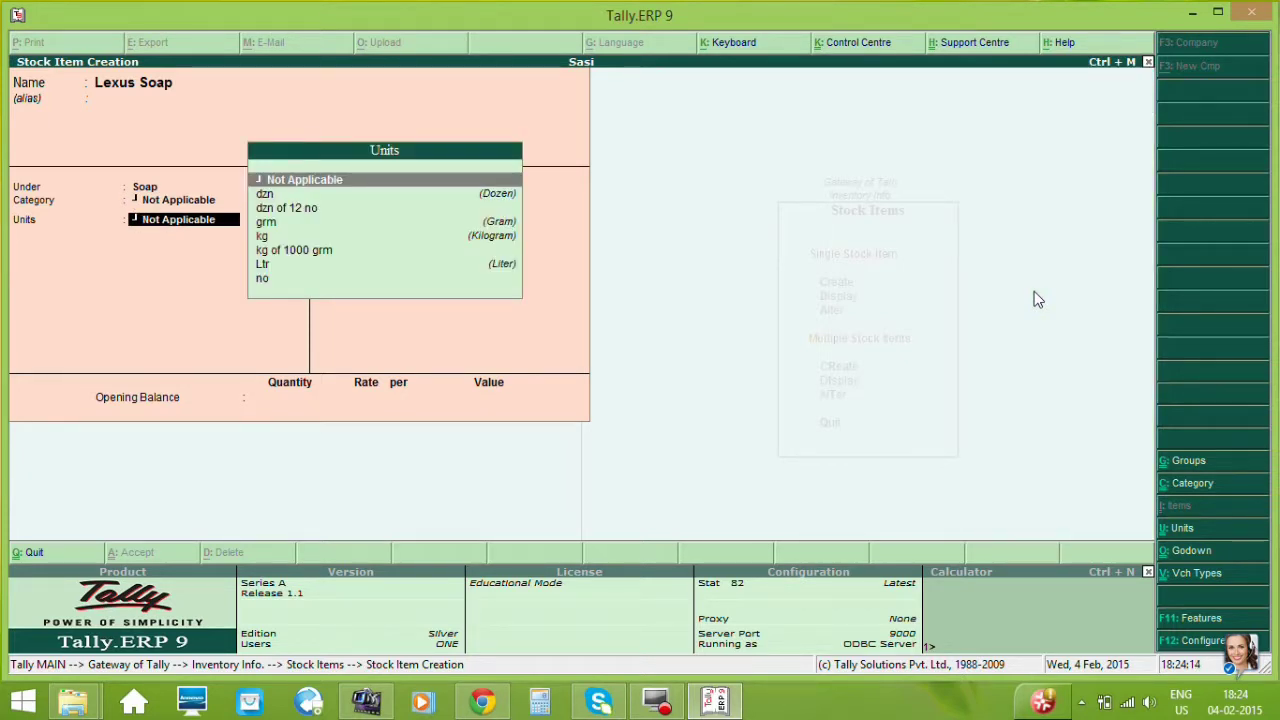
Step: Set its unit to 'no', batches No, tariff Not Applicable, and save the item
key(Down)
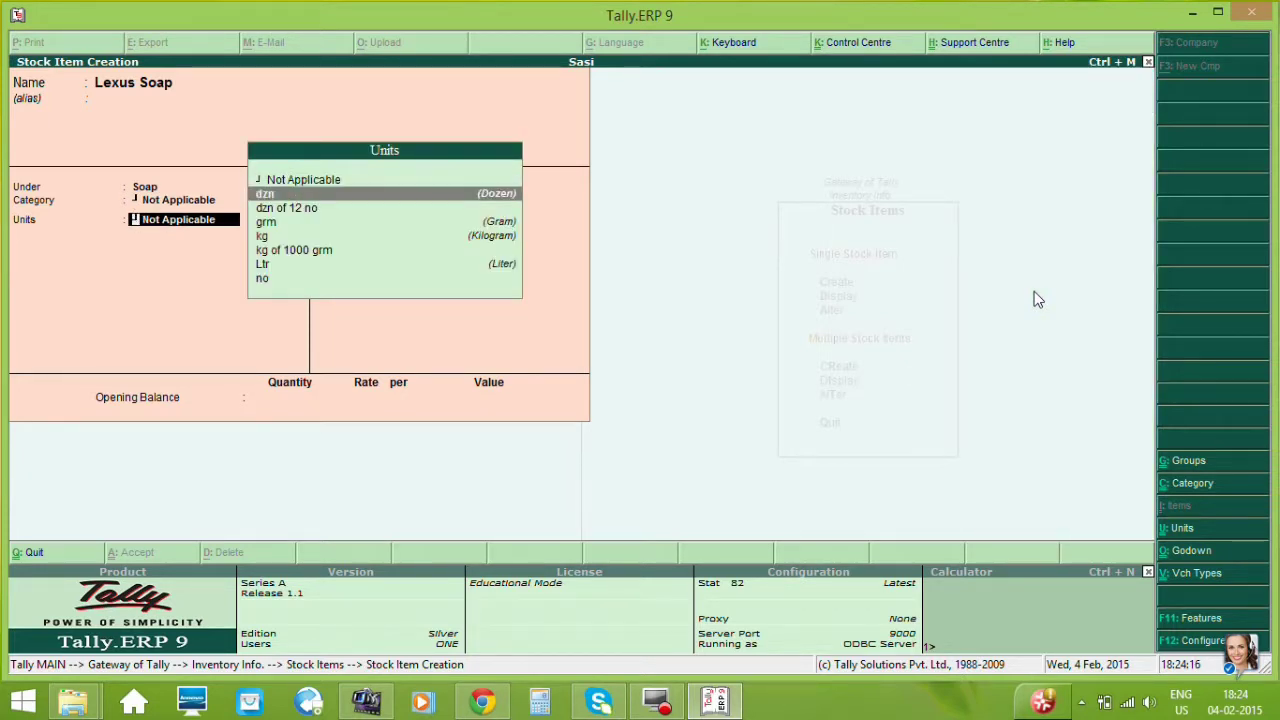
key(Down)
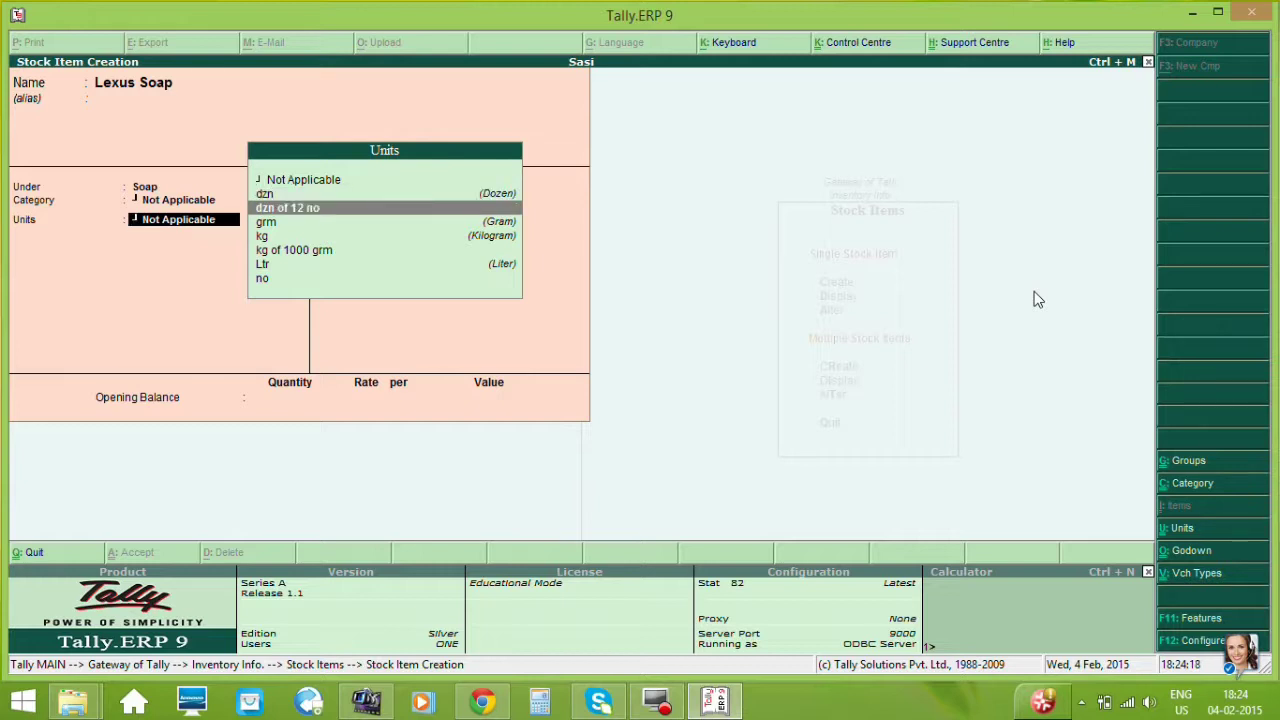
key(Up)
key(Down)
key(Down)
key(Down)
key(Down)
key(Down)
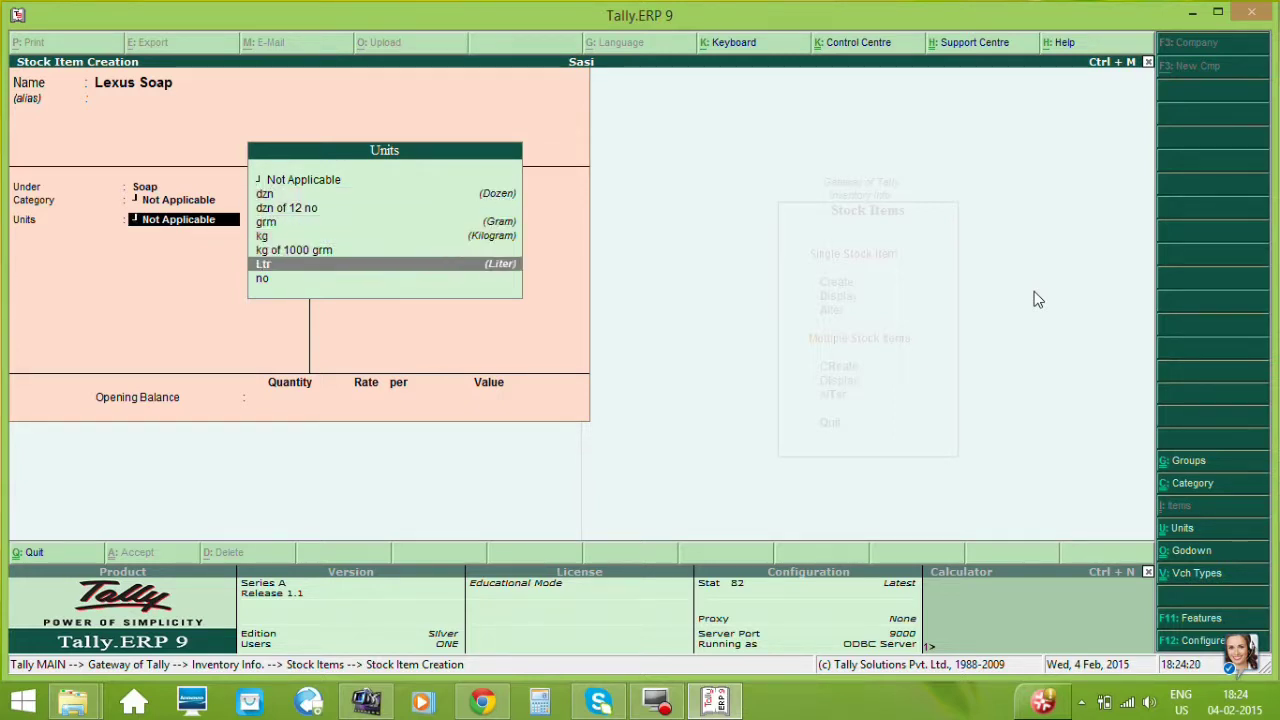
key(Down)
key(Return)
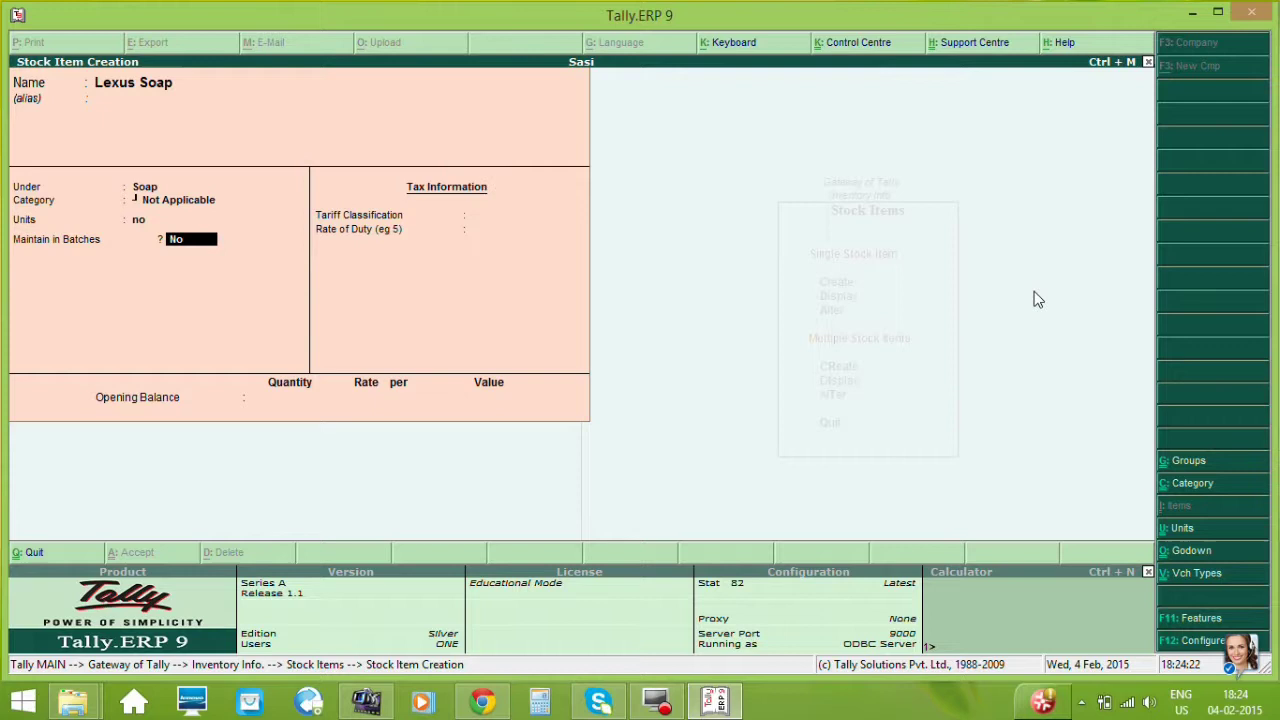
key(Return)
key(Return)
key(Return)
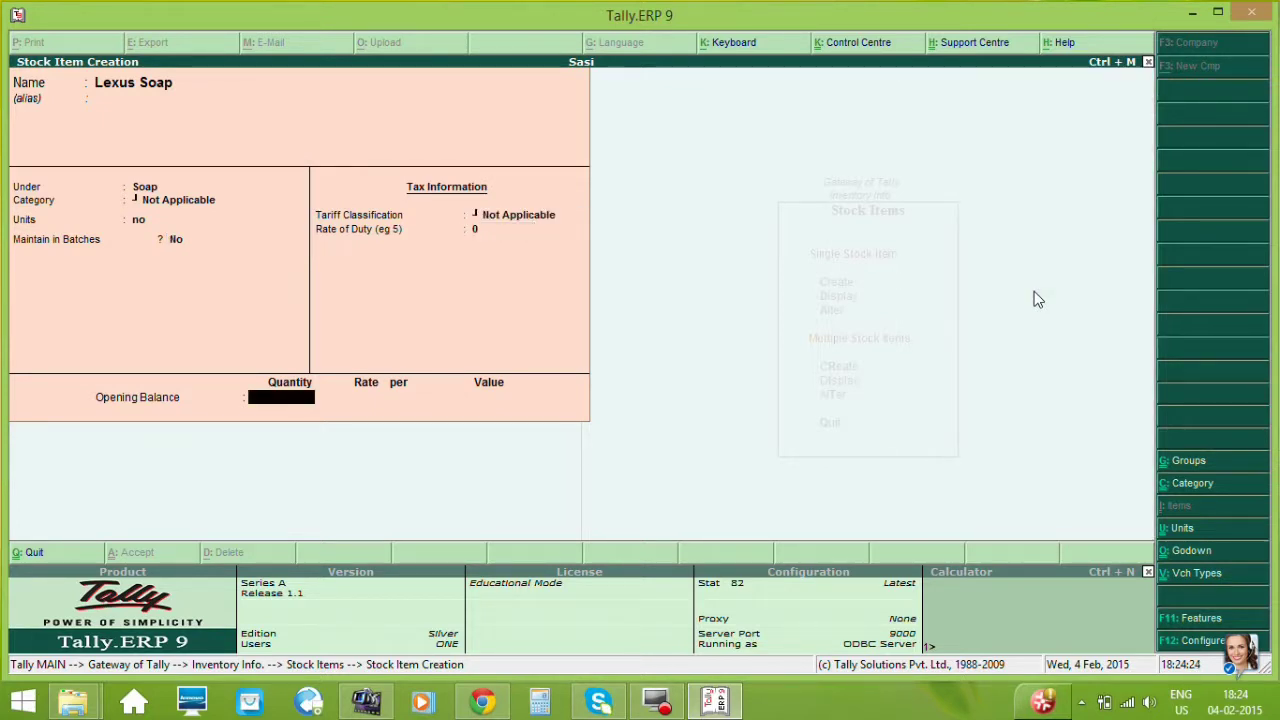
key(Return)
key(Return)
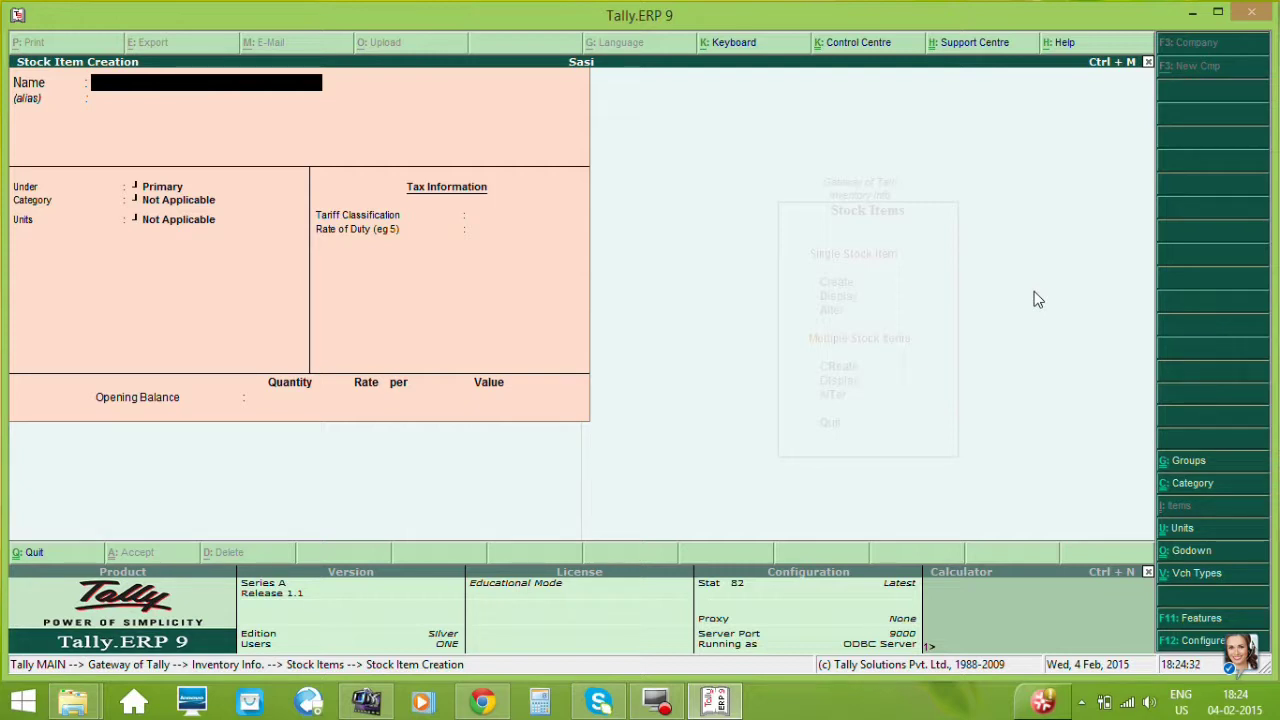
Step: Create stock item 'Lunar' under the Chappal group with unit 'no'
text(Lu)
text(nar)
key(Return)
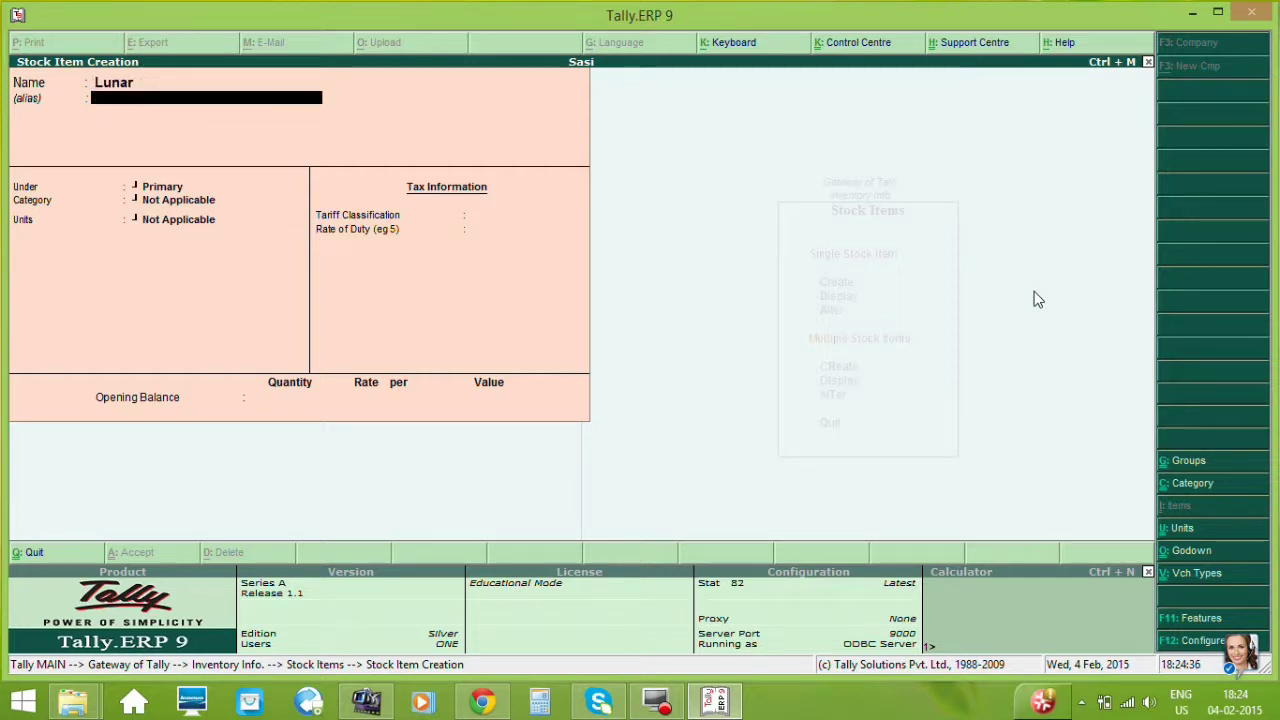
key(Return)
key(Down)
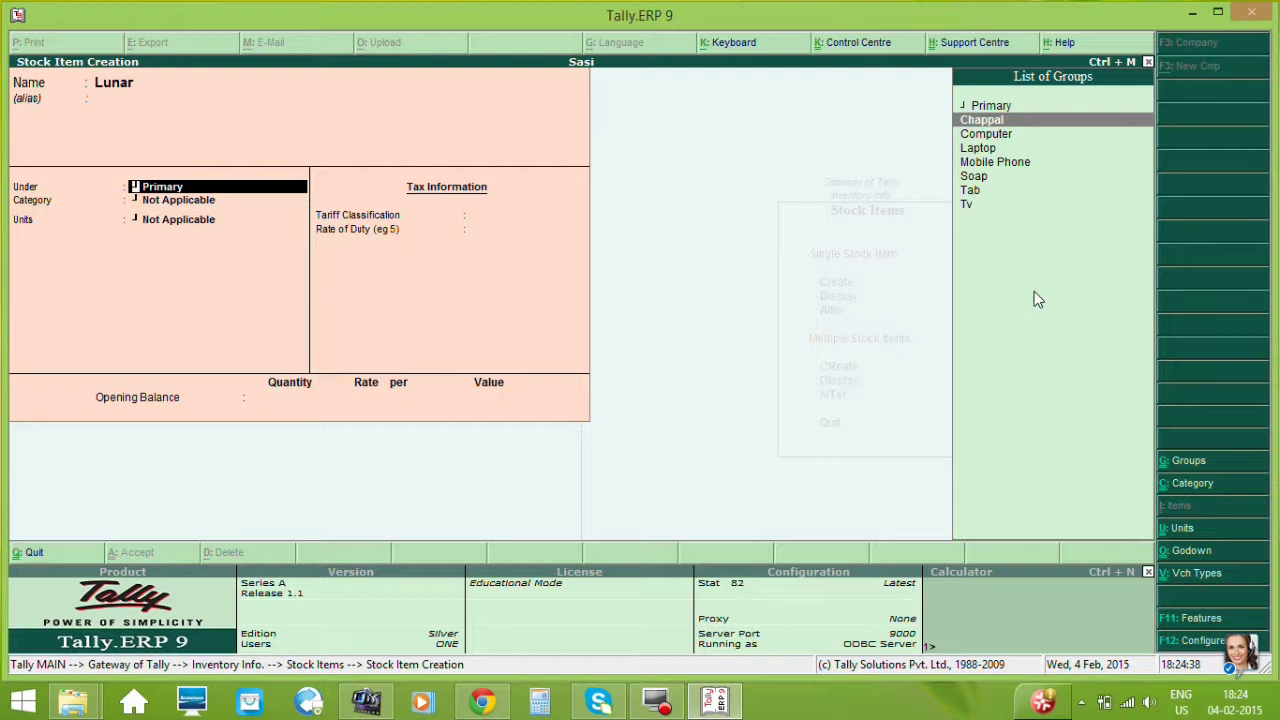
key(Return)
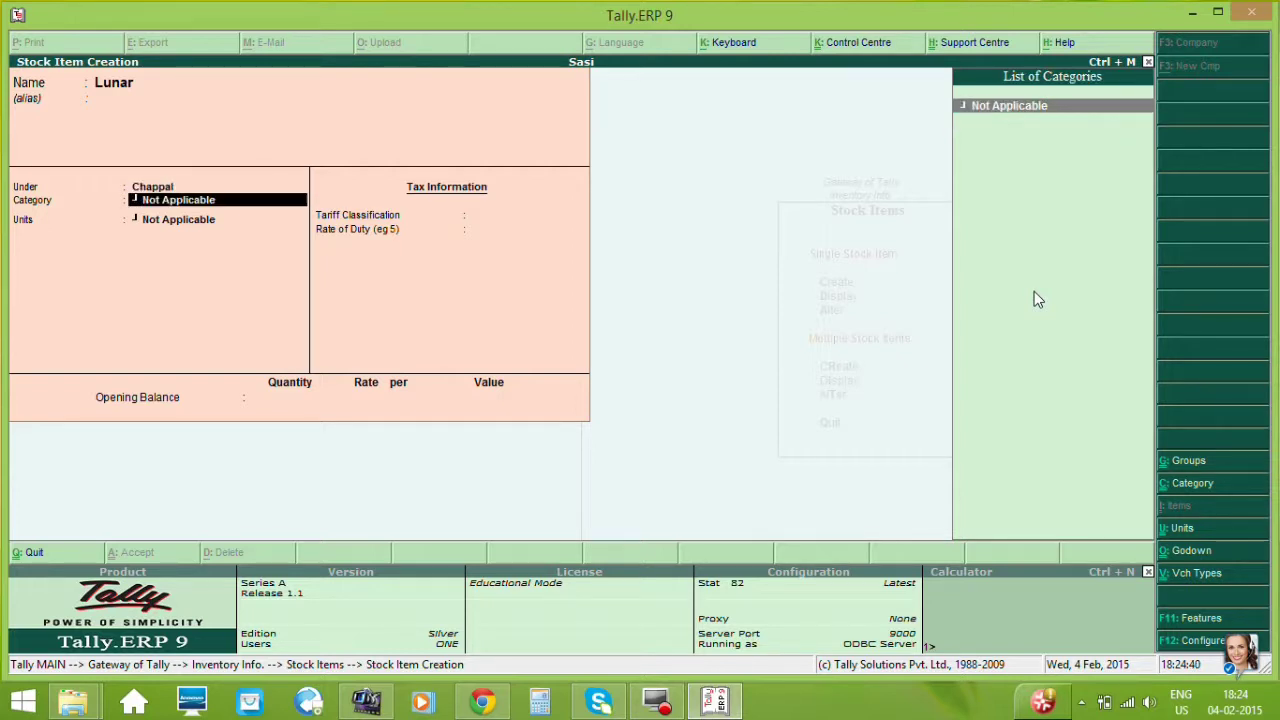
key(Return)
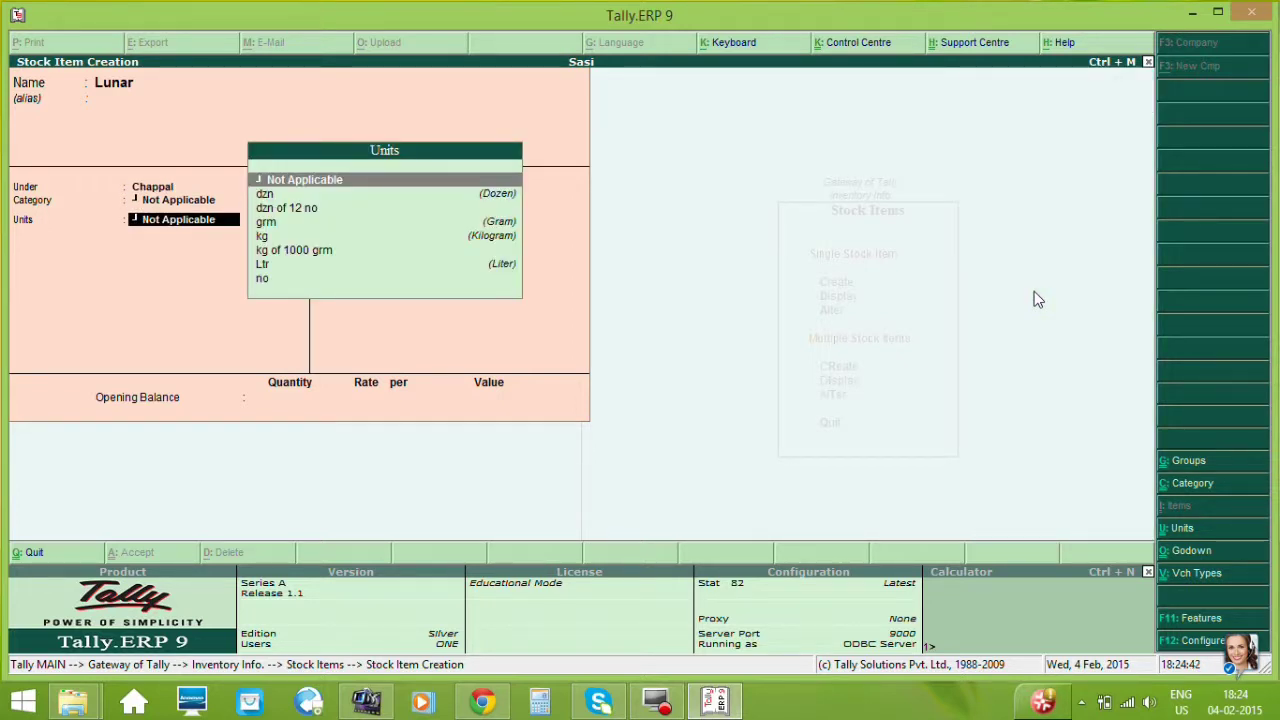
key(Down)
key(Down)
key(Down)
key(Down)
key(Down)
key(Down)
key(Down)
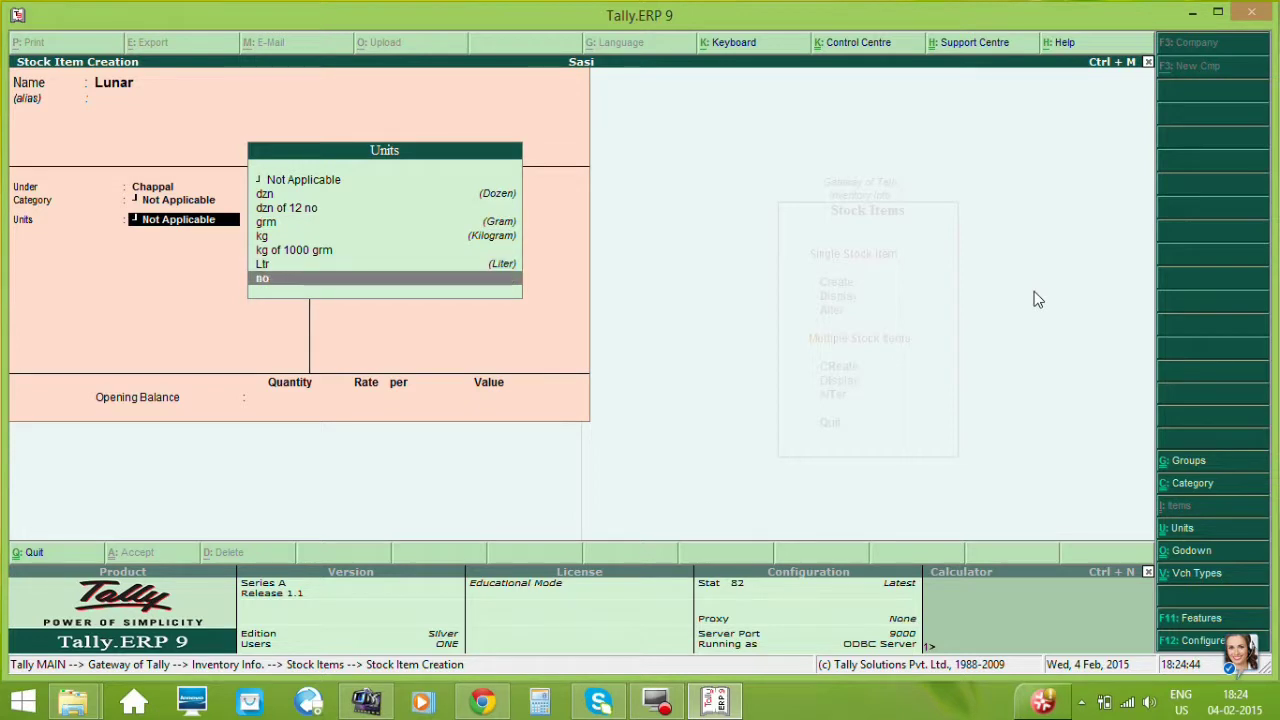
key(Return)
key(Return)
key(Return)
key(Return)
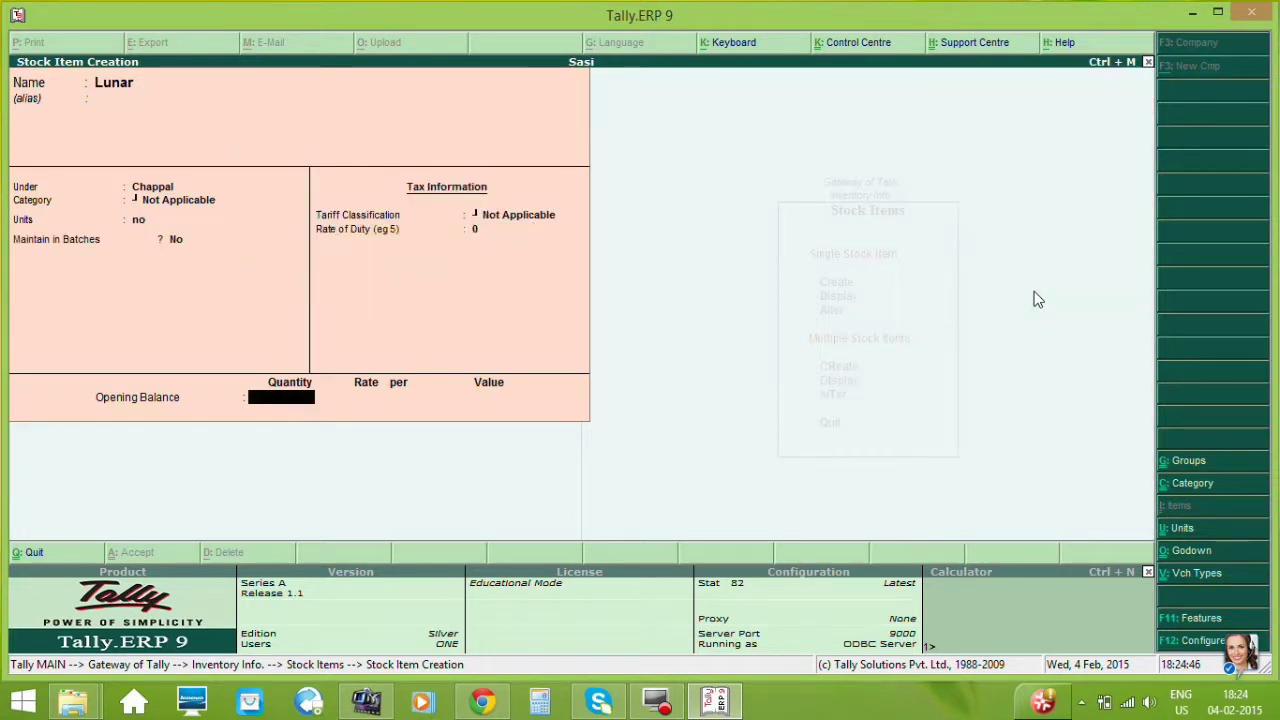
key(Return)
key(Return)
Step: Quit stock item creation and return to the Stock Items menu
key(Escape)
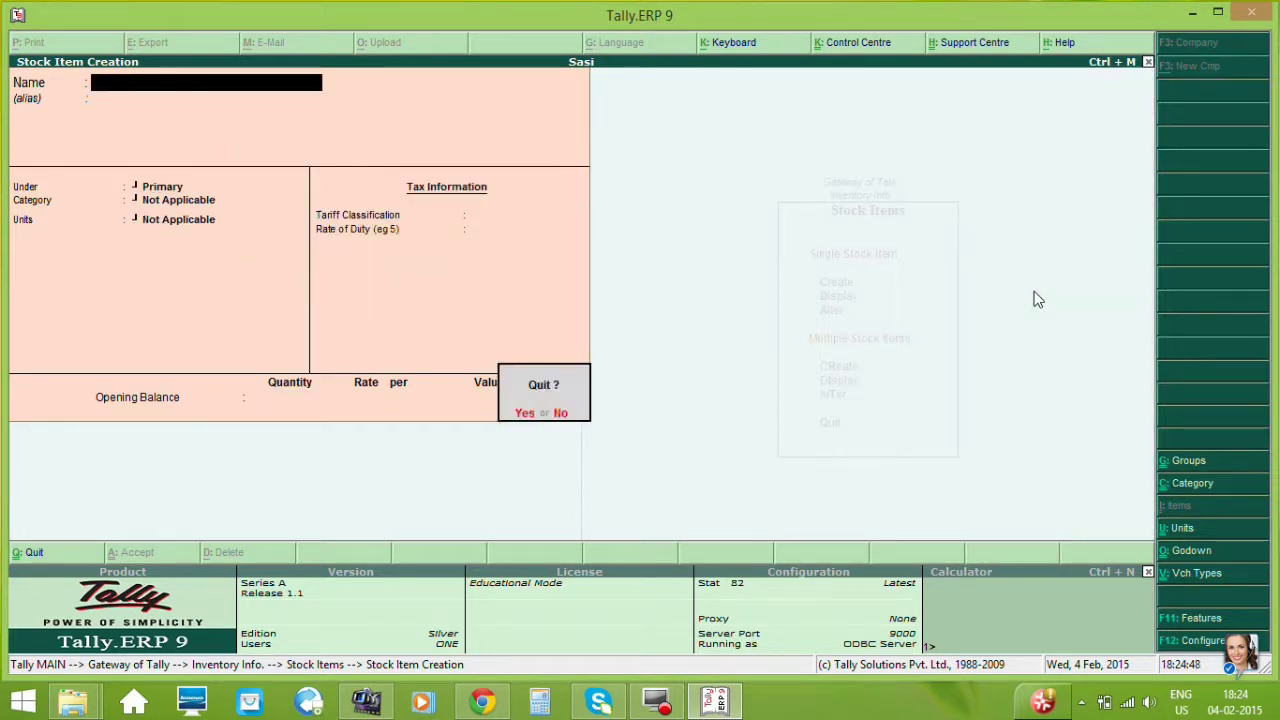
key(y)
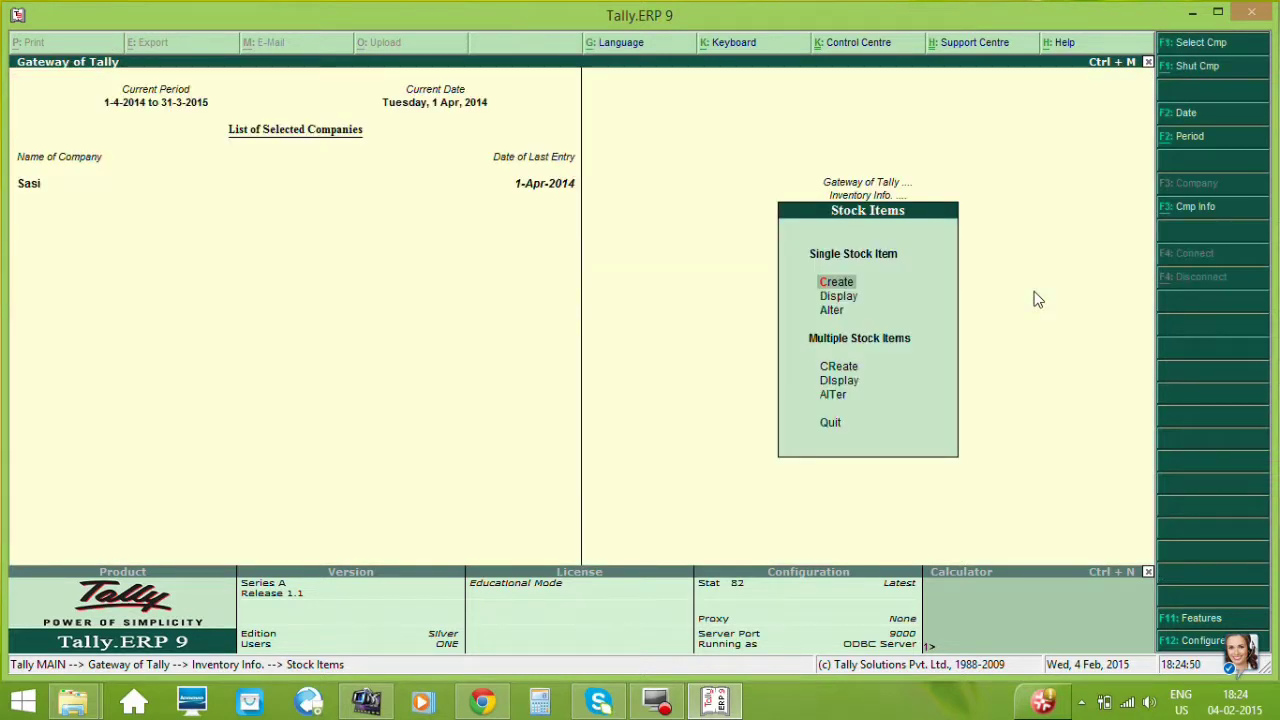
key(Down)
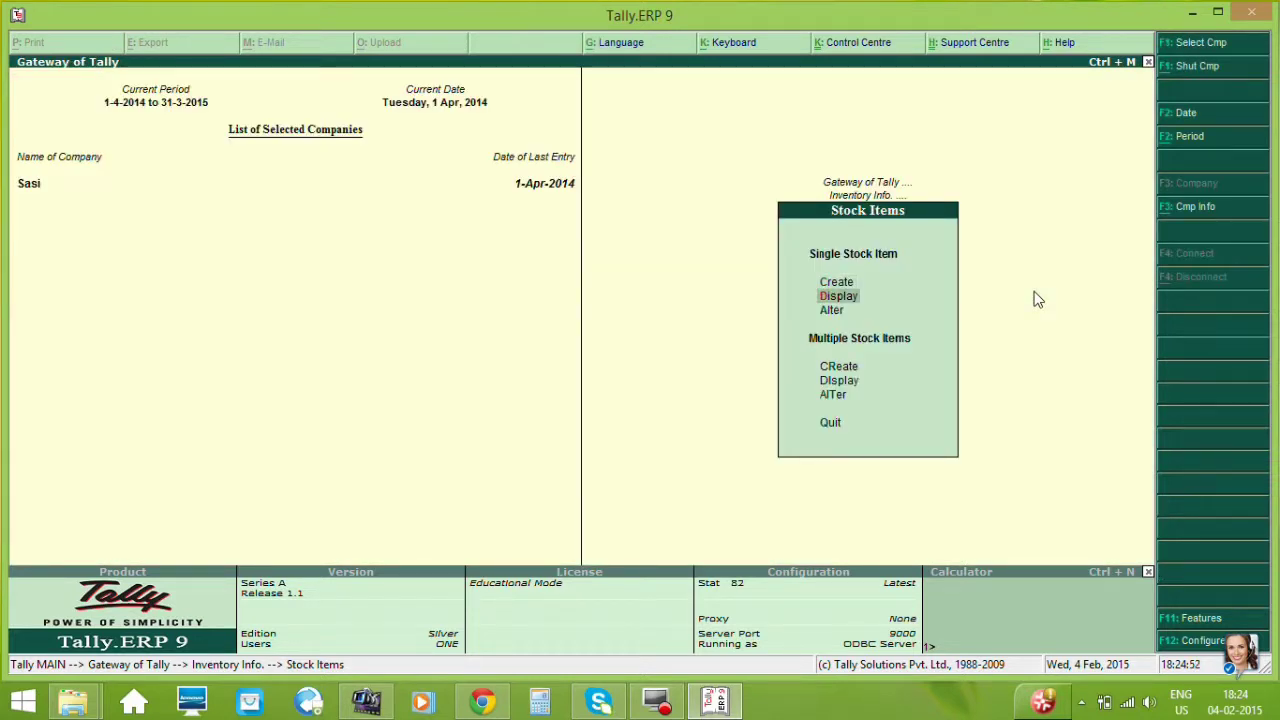
key(Return)
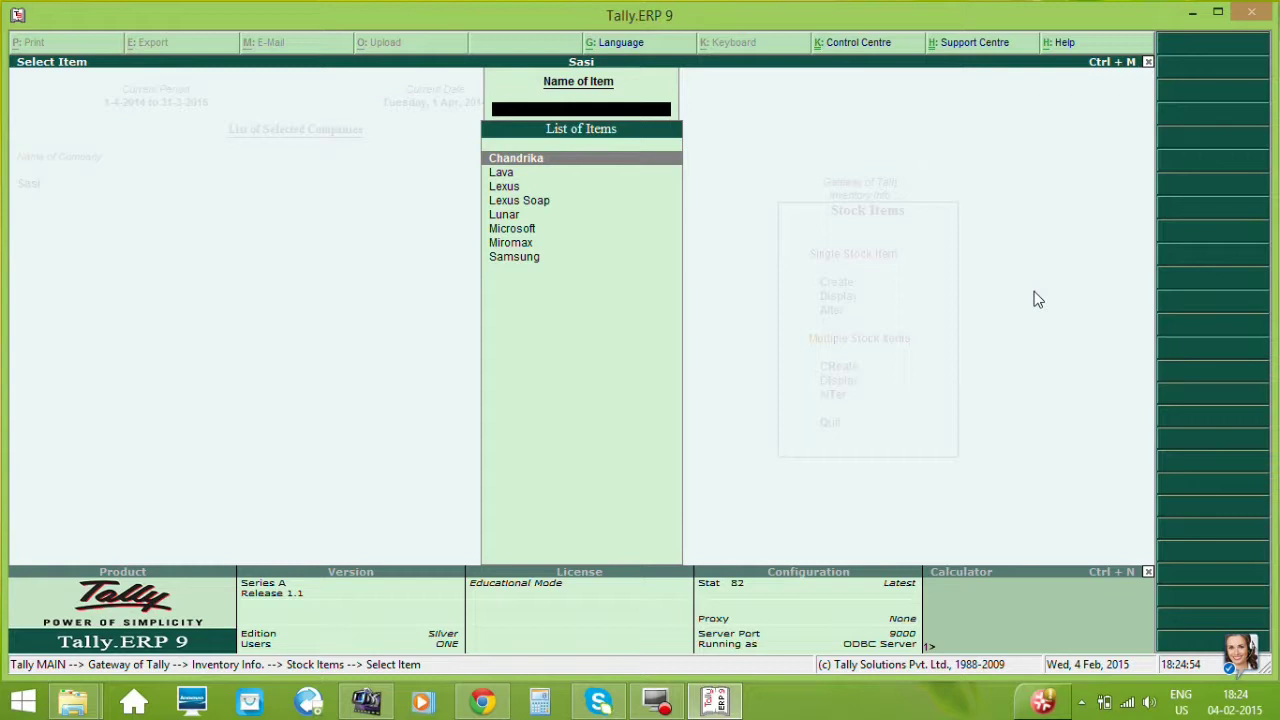
key(Down)
key(Down)
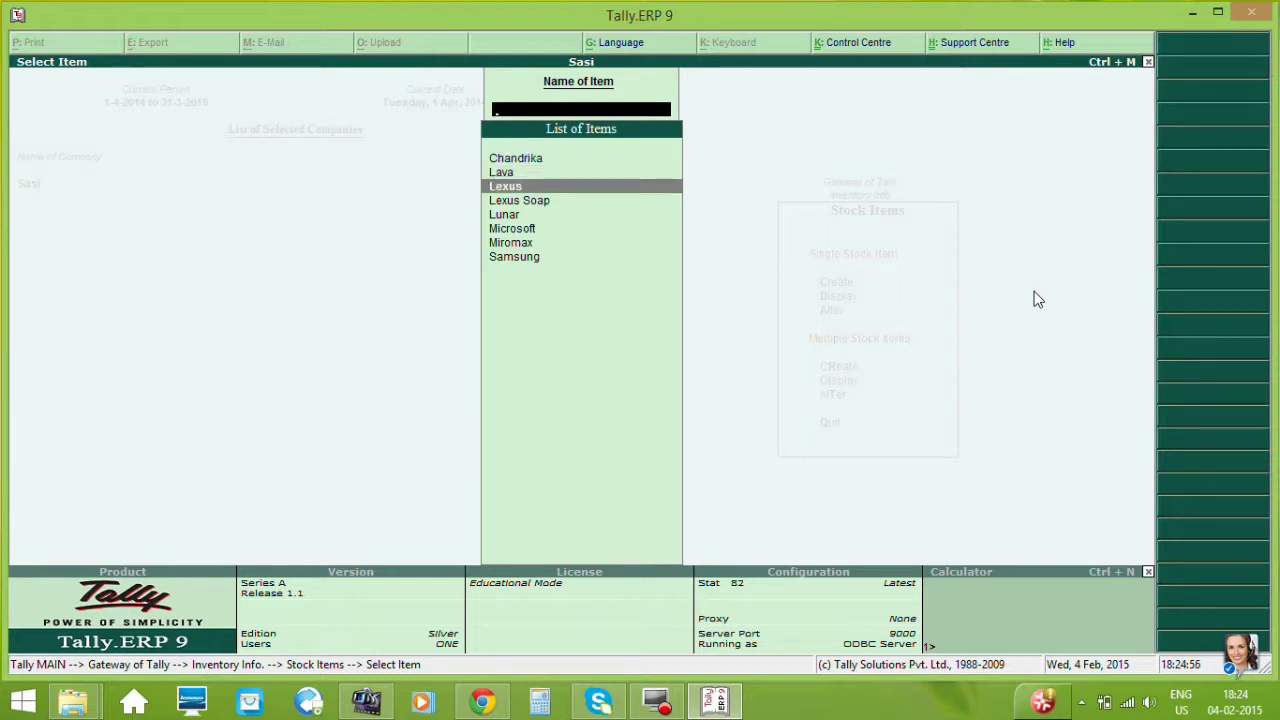
key(Down)
key(Down)
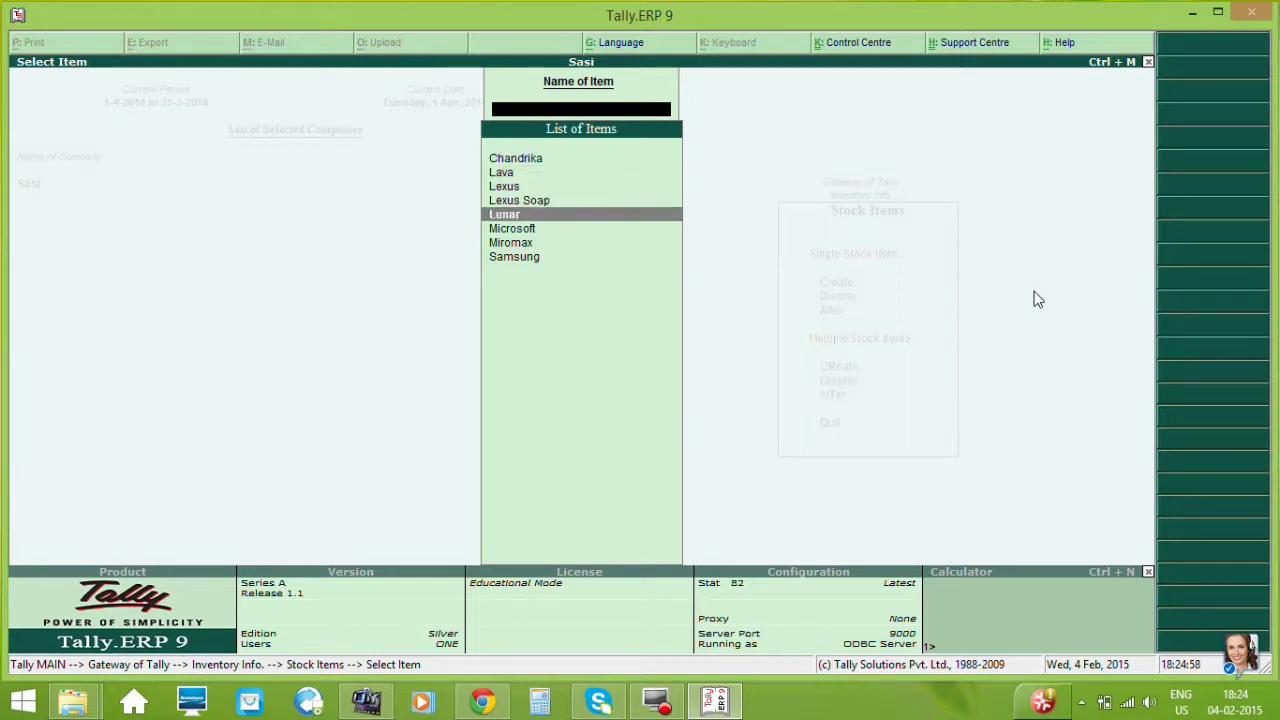
key(Down)
key(Down)
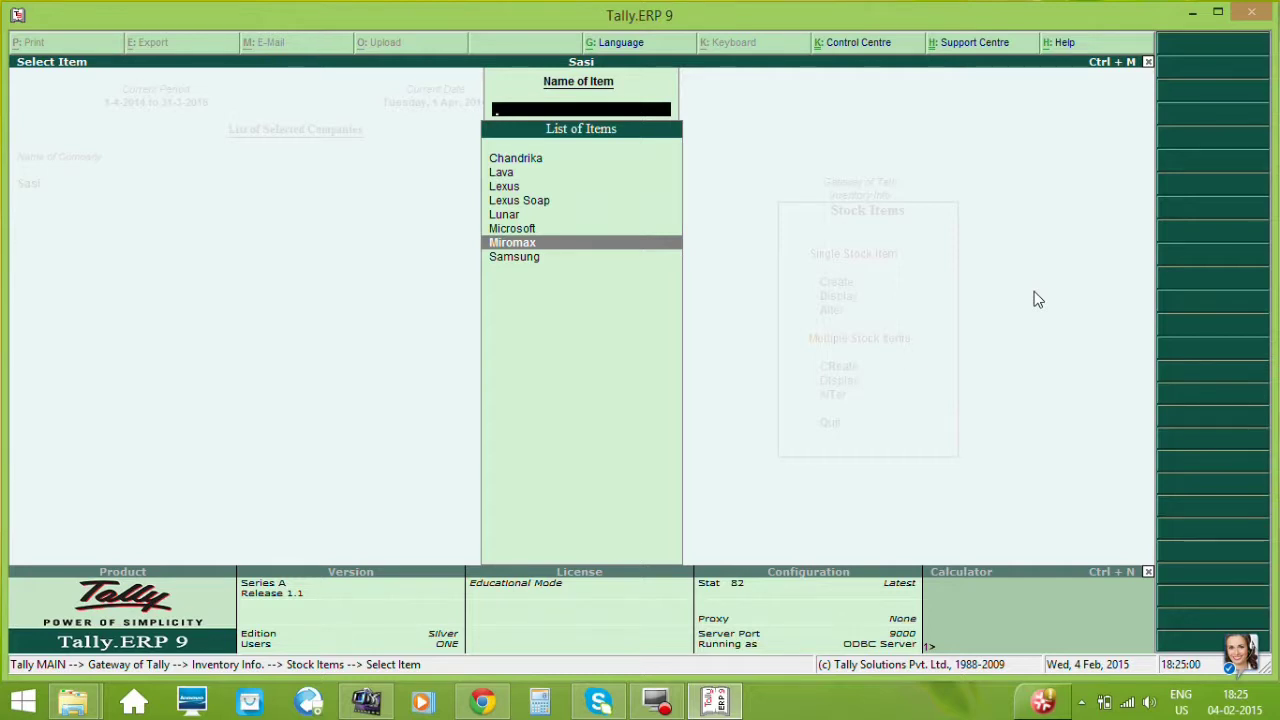
key(Return)
key(Escape)
key(Escape)
Step: Open the Lexus stock item through Single Stock Item Alter
key(Down)
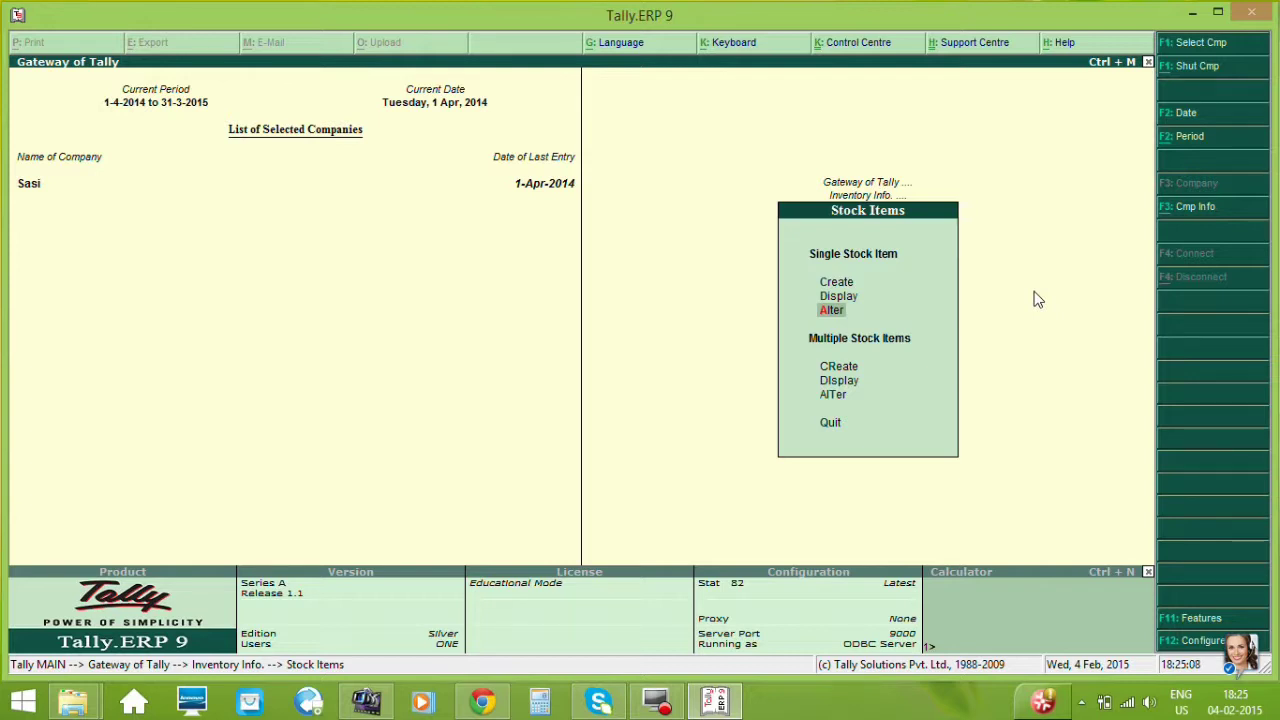
key(Return)
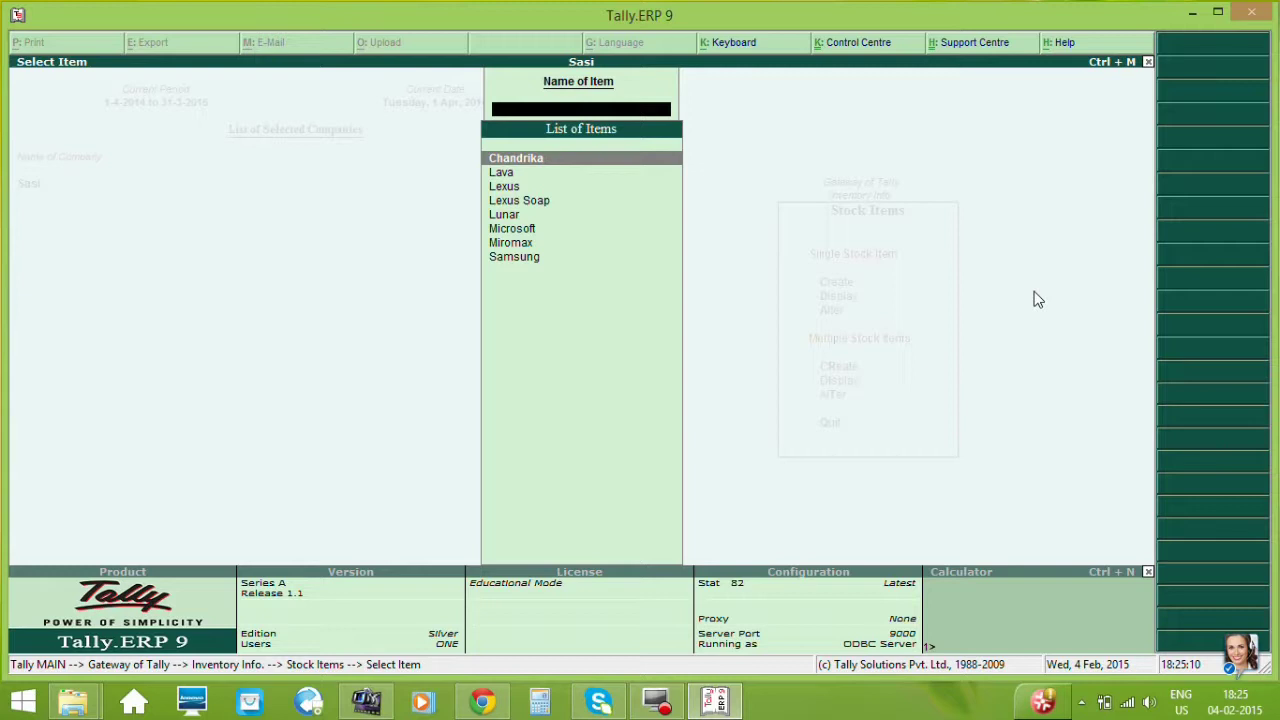
key(Down)
key(Down)
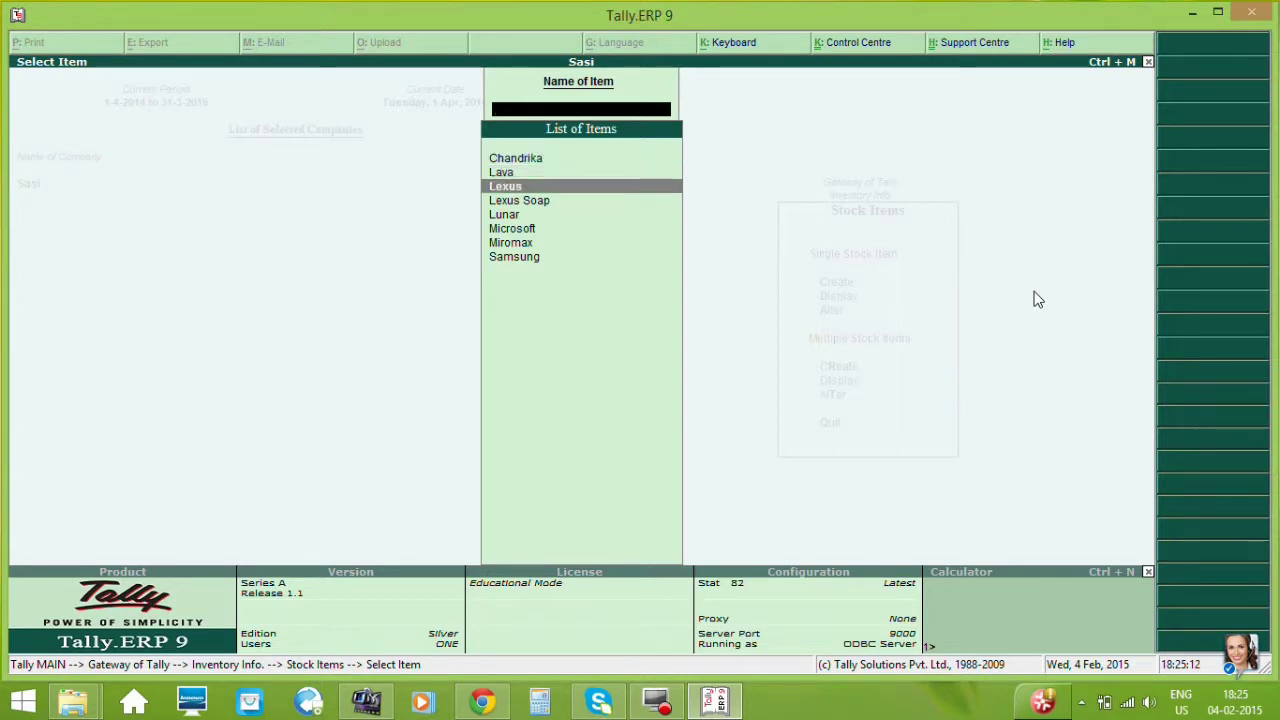
key(Return)
Step: Enter a 25,000 opening balance value for Lexus
key(Return)
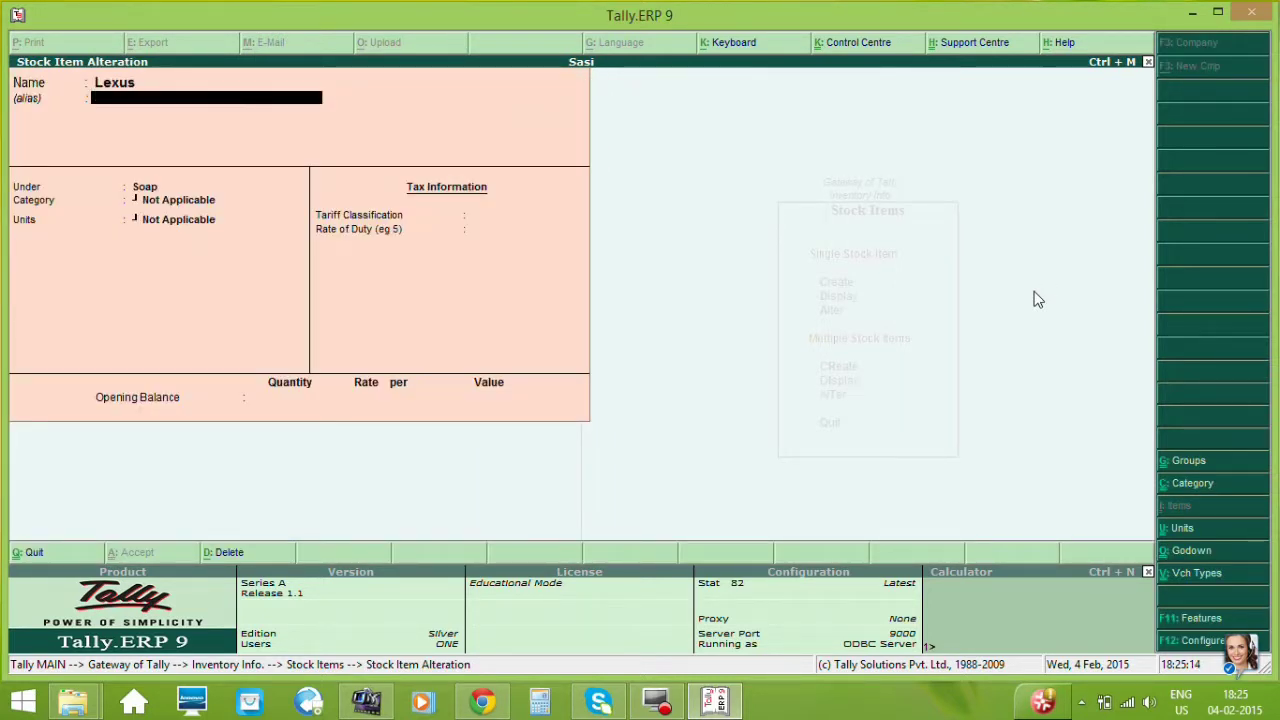
key(Return)
key(Return)
key(Return)
key(Return)
key(Return)
key(Return)
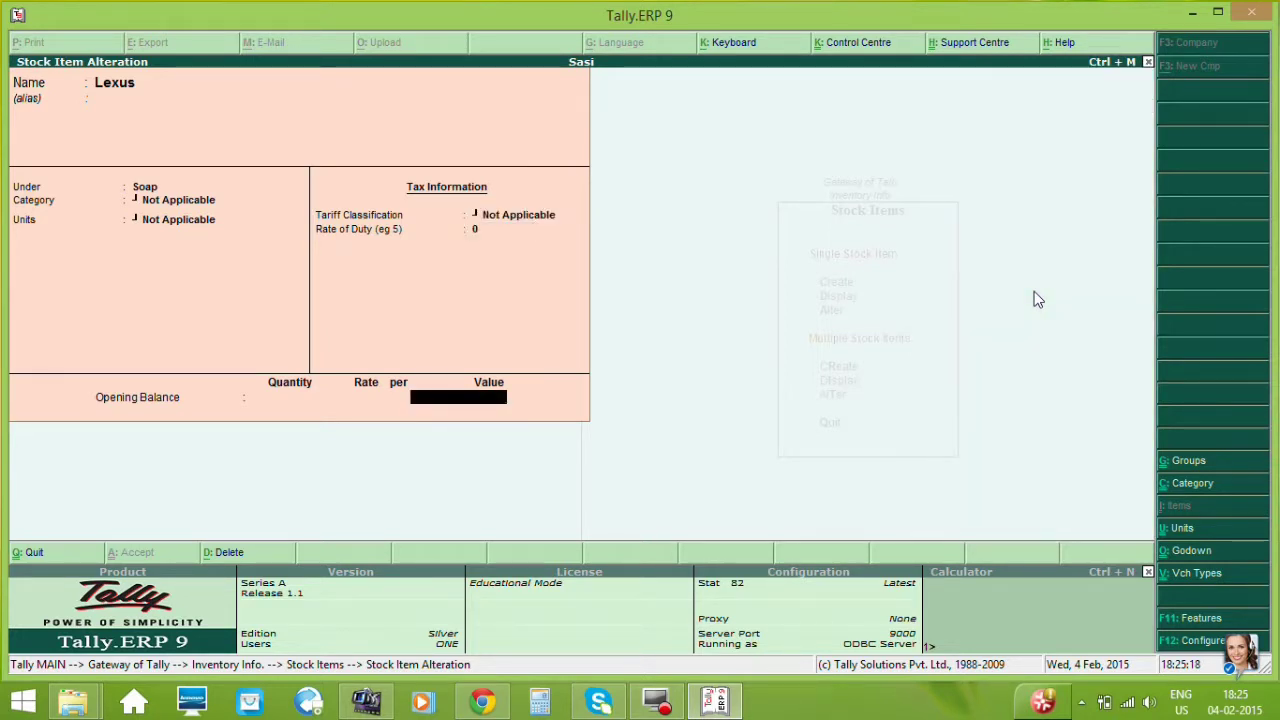
text(25000)
key(Return)
key(Return)
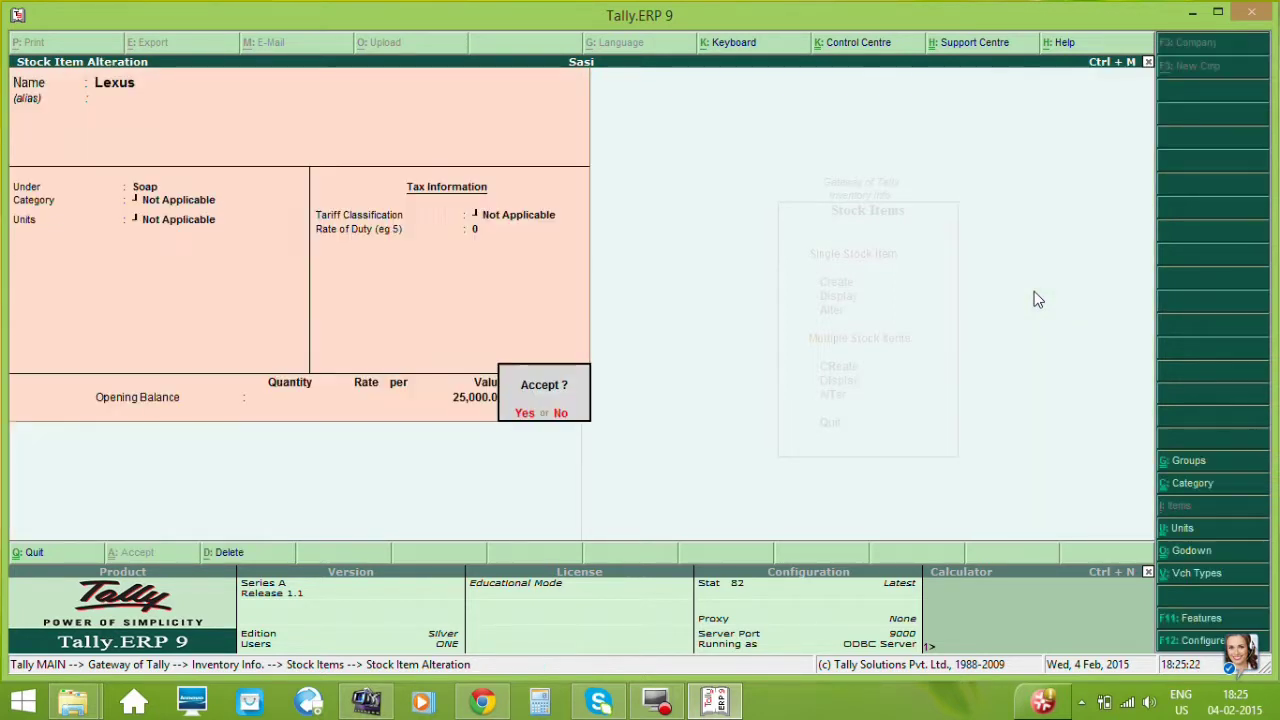
key(Return)
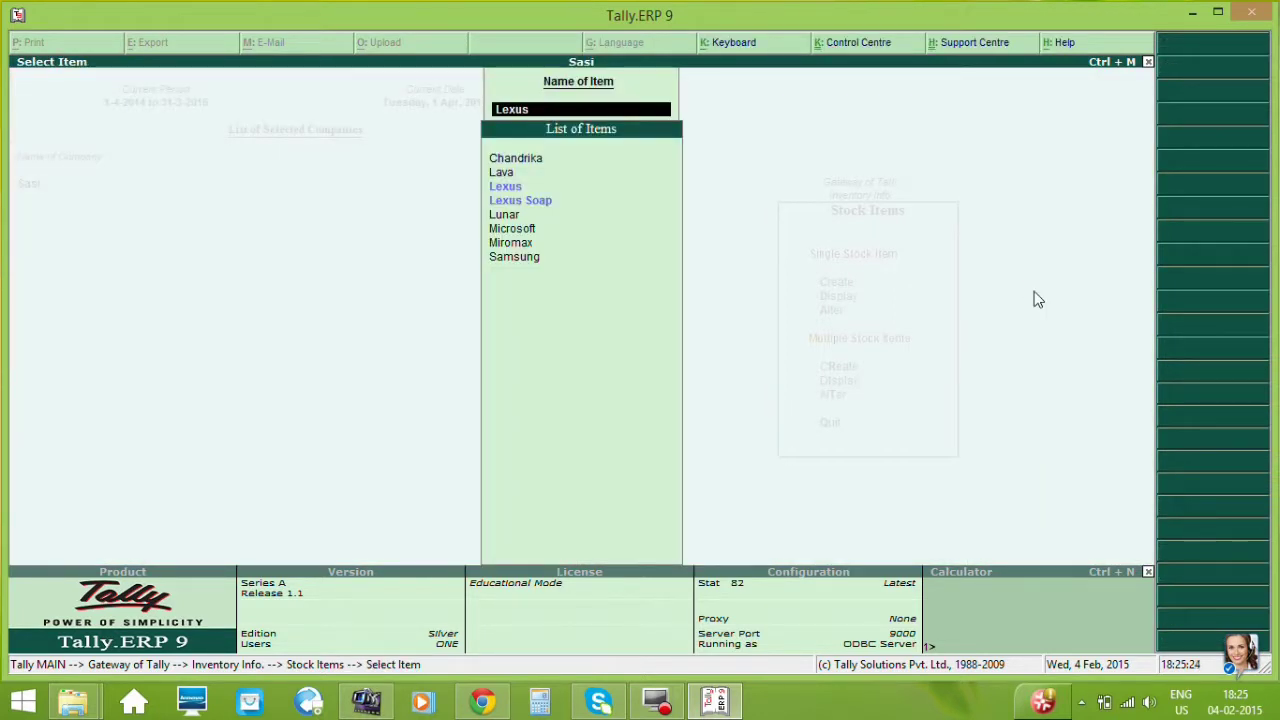
Step: Return to the Stock Items menu and open Multiple Stock Items creation
key(Escape)
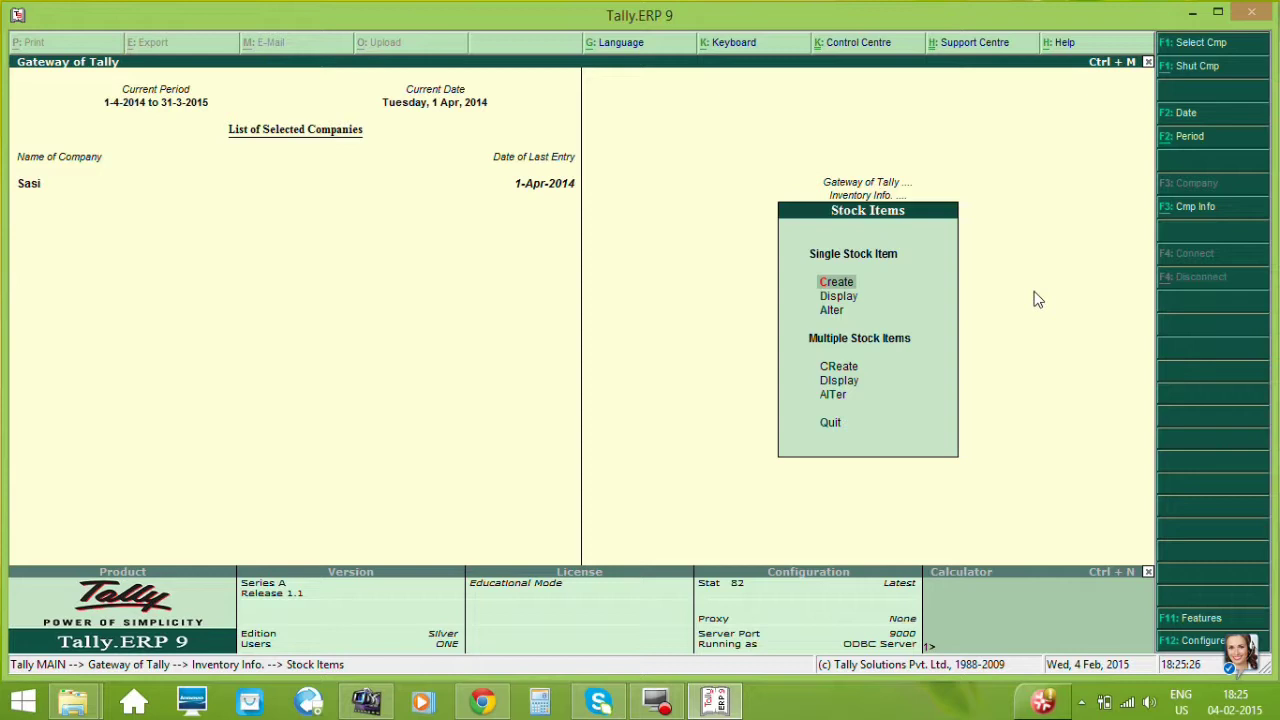
key(Down)
key(Down)
key(Down)
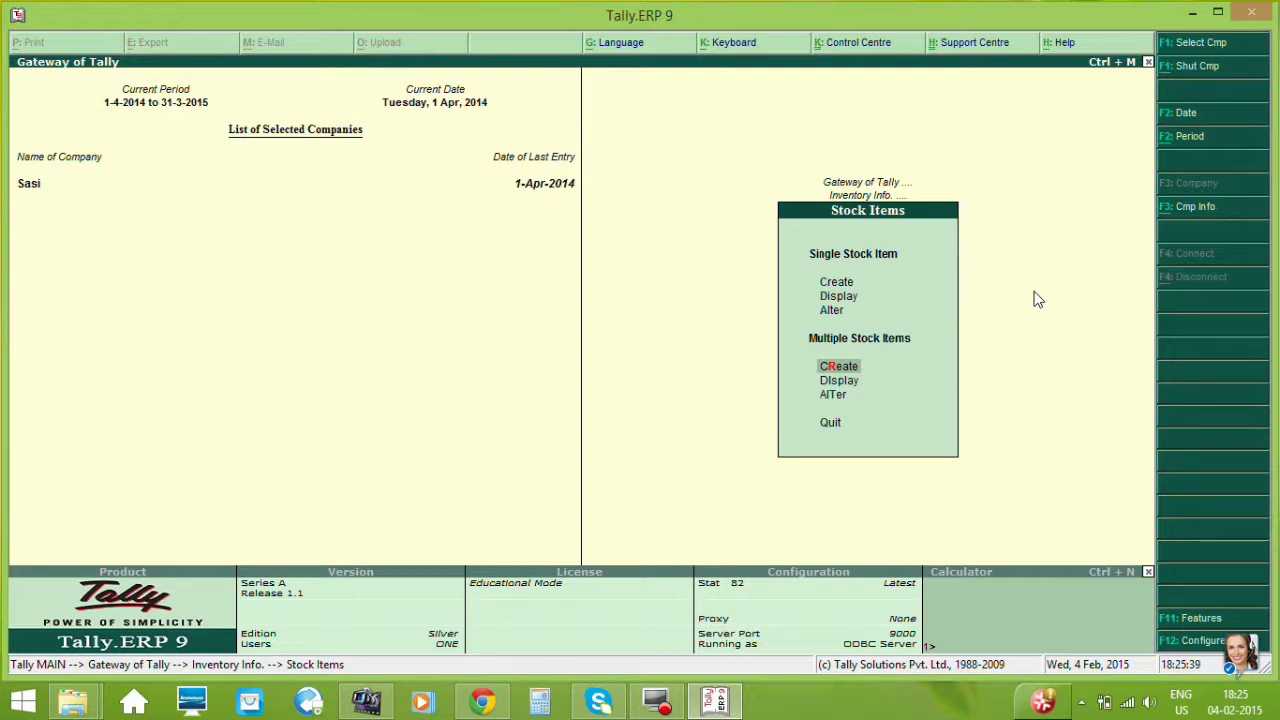
key(Return)
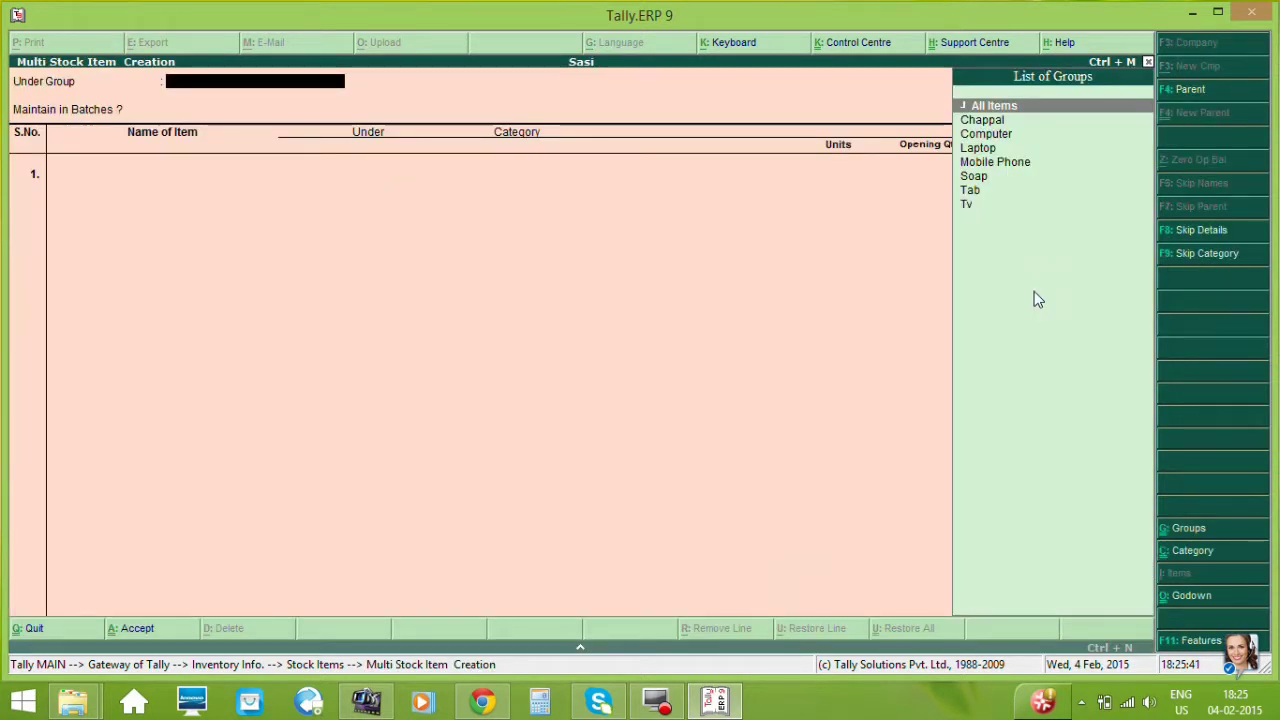
Step: Choose the Tv group with batches set to No, then enter Samsung, which is rejected as a duplicate
key(Down)
key(Down)
key(Down)
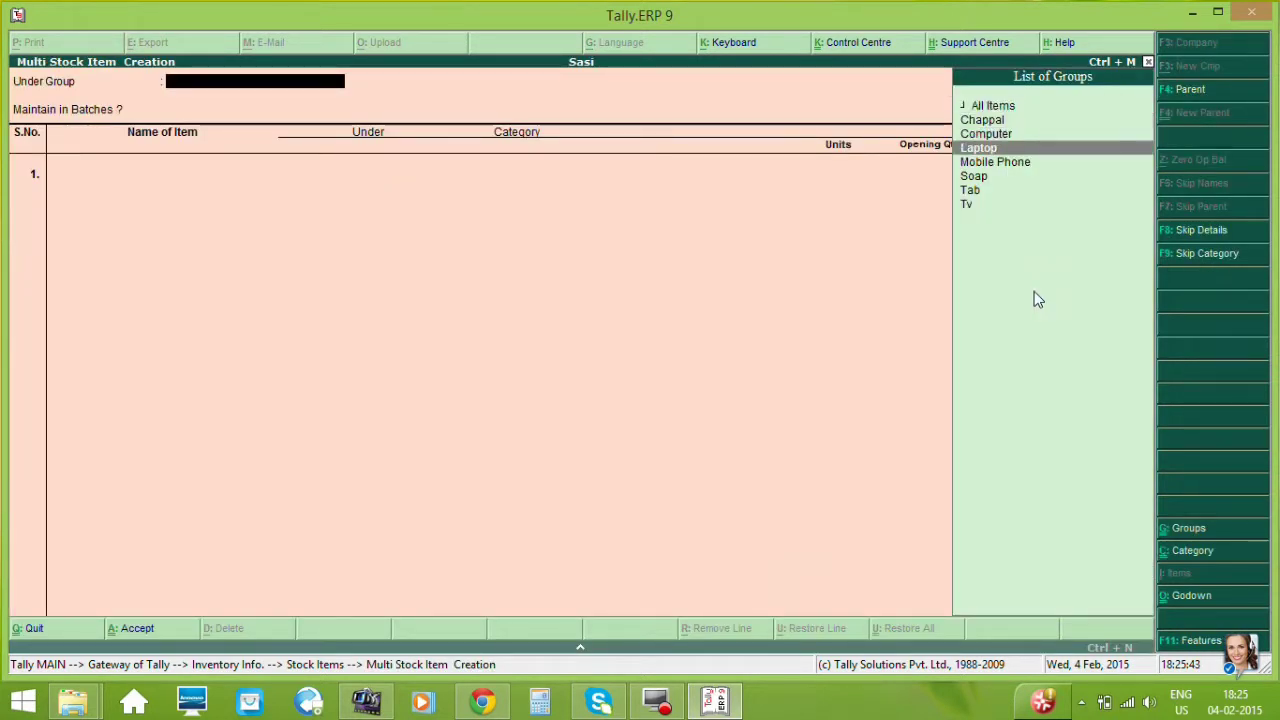
key(Down)
key(Down)
key(Down)
key(Down)
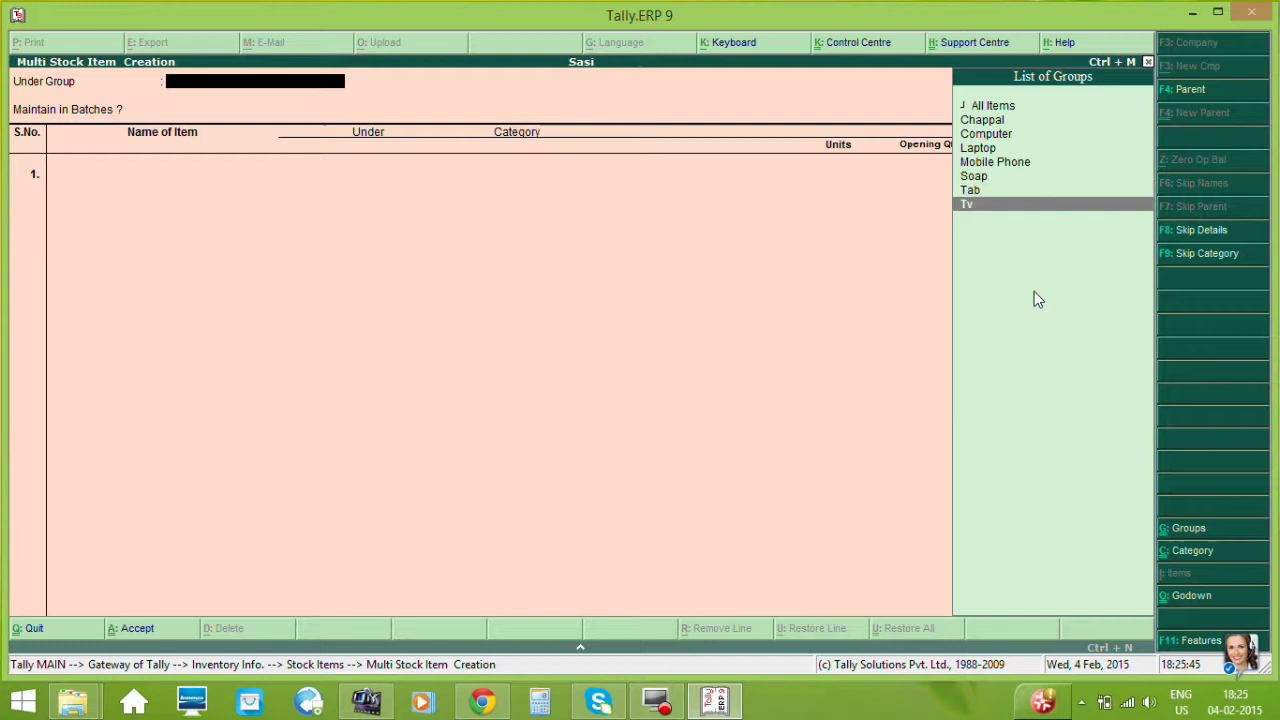
key(Return)
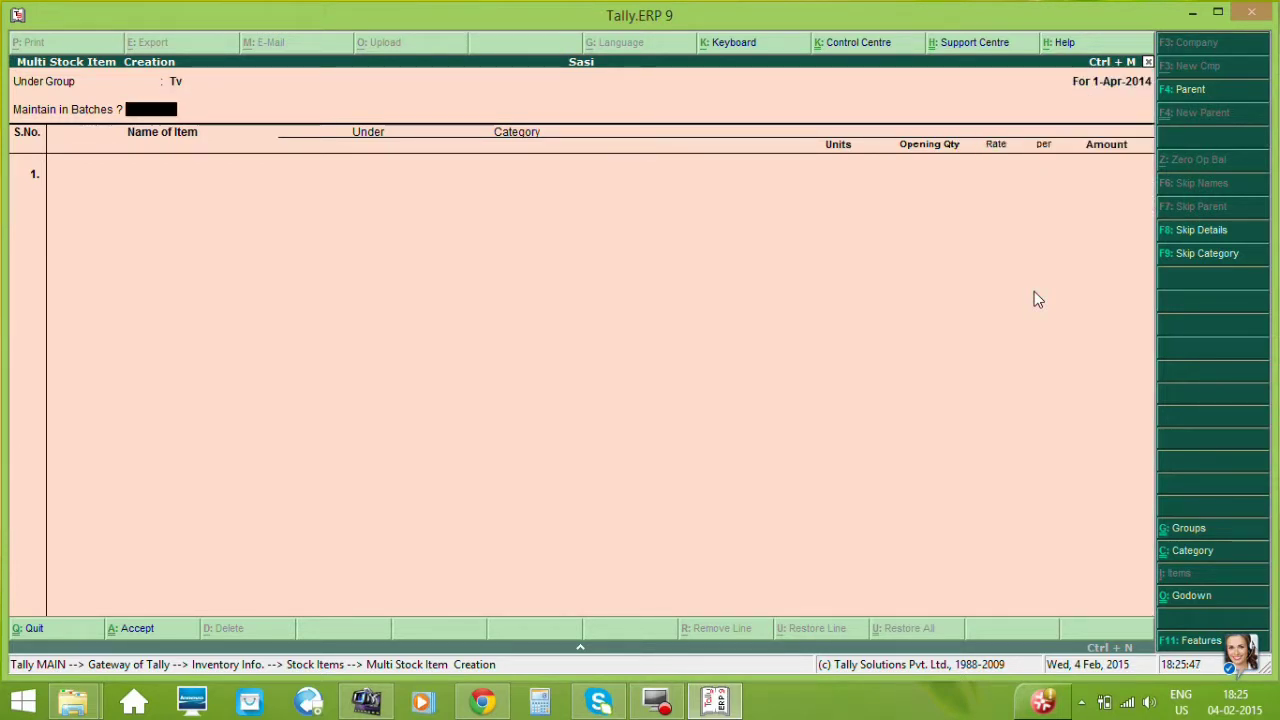
key(Return)
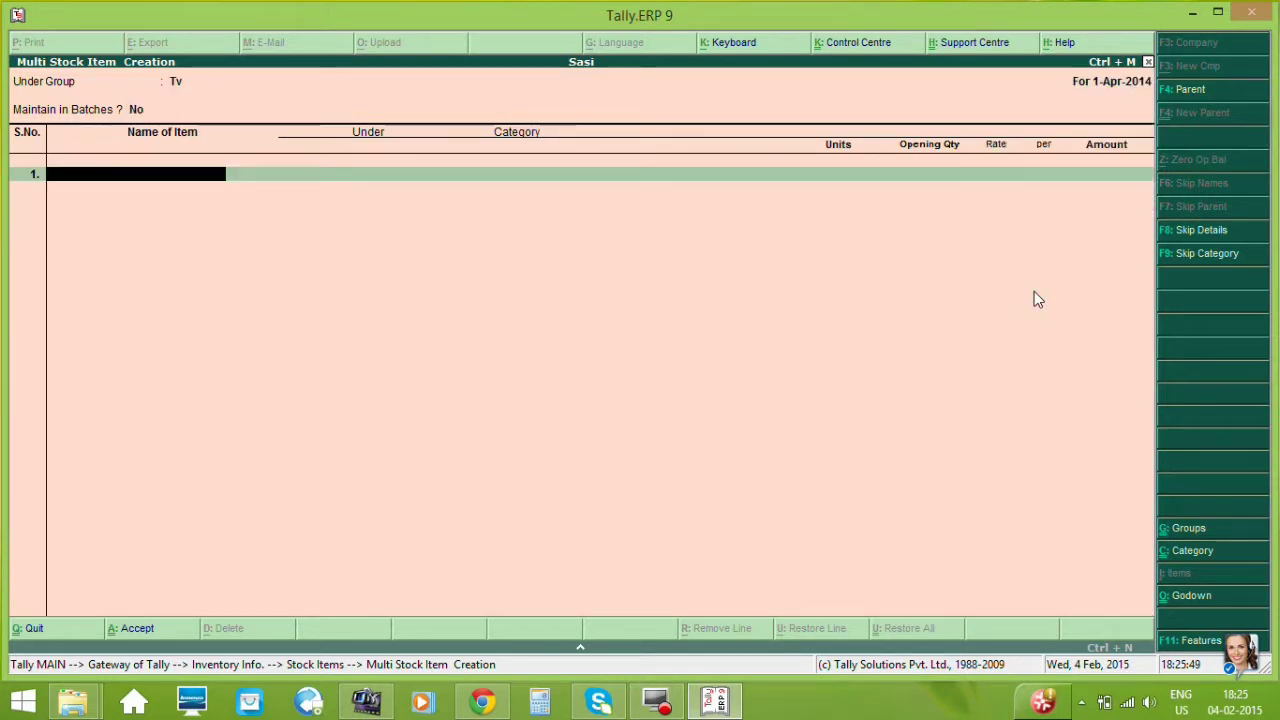
text(Sams)
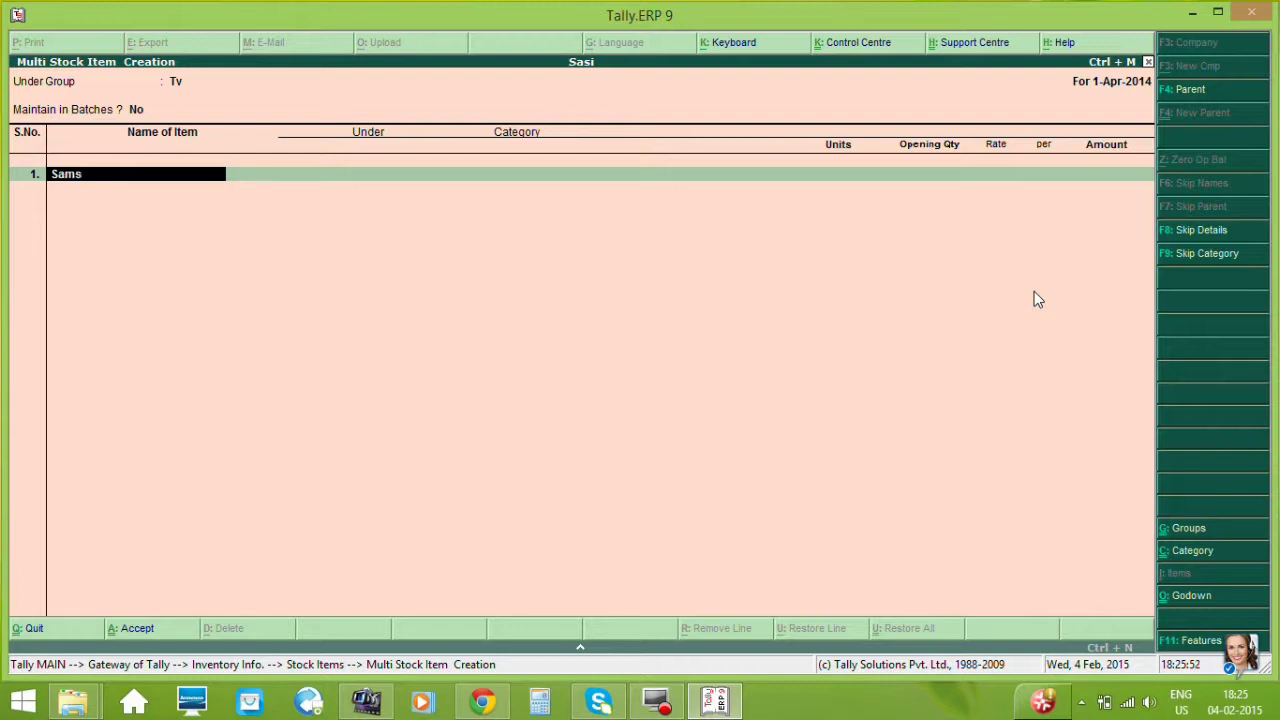
text(ung)
key(Return)
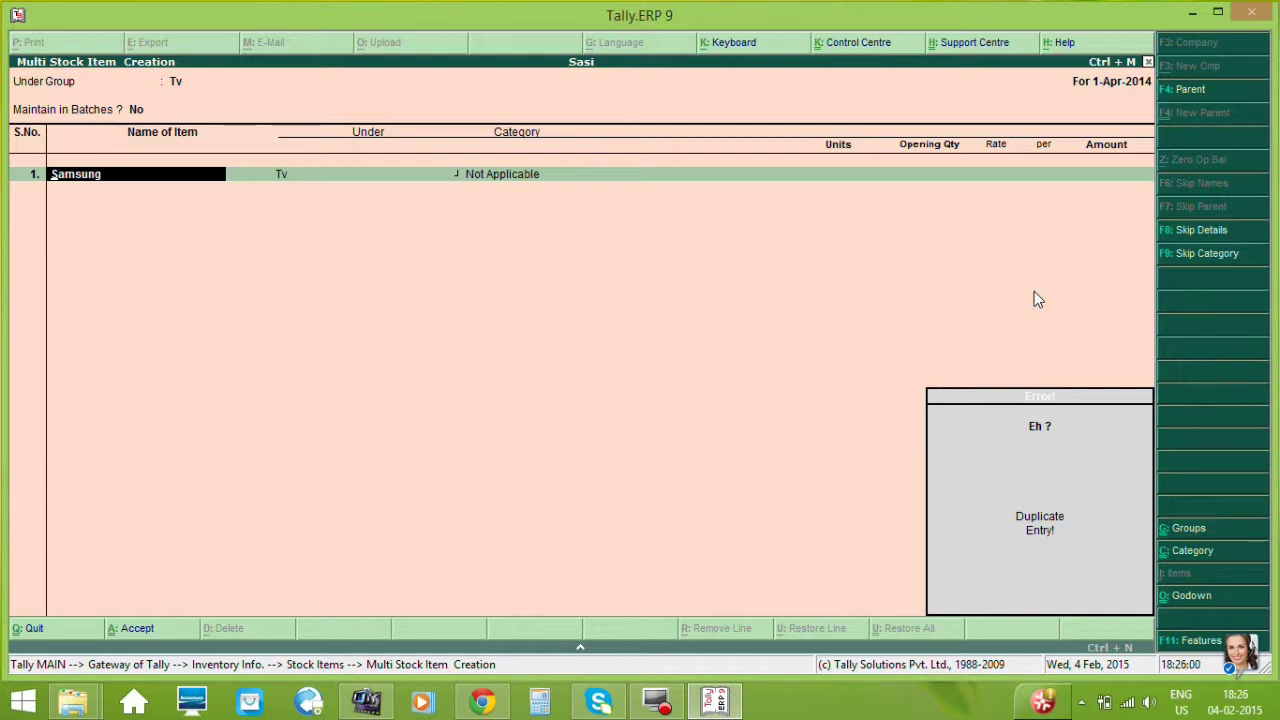
Step: Add Lg and Micromax as Tv items with units Not Applicable
text(L)
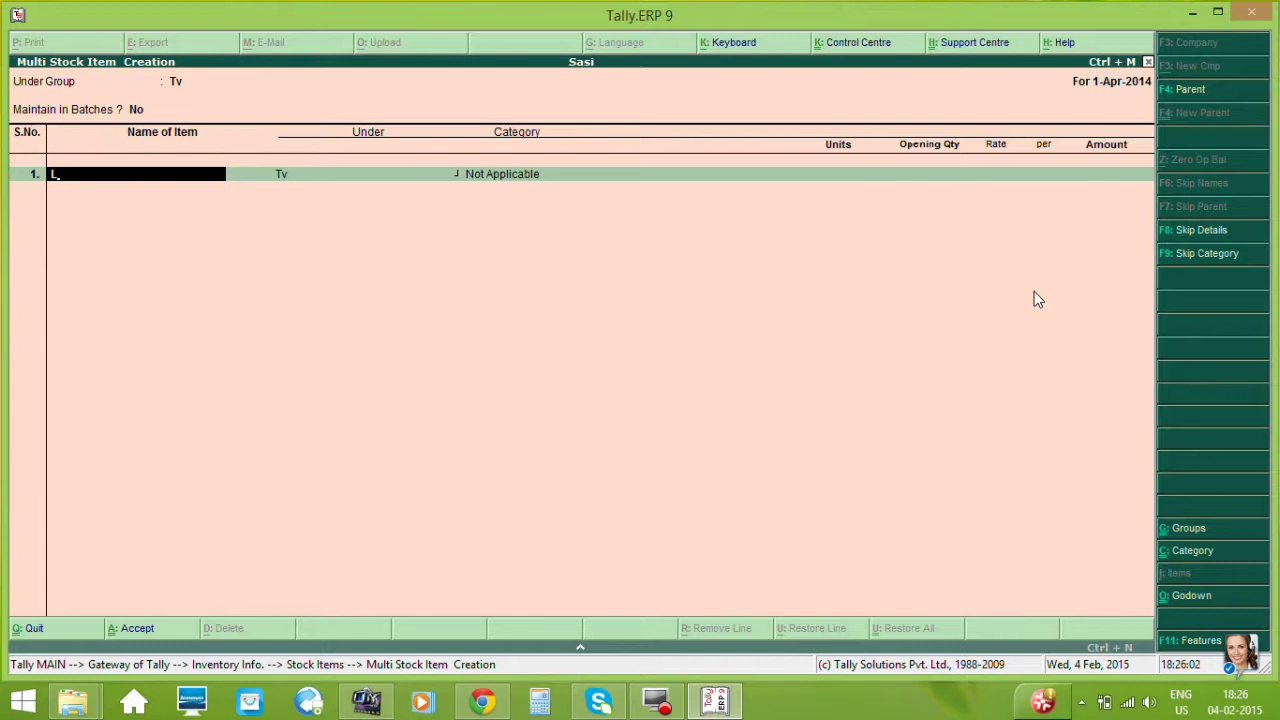
text(g)
key(Return)
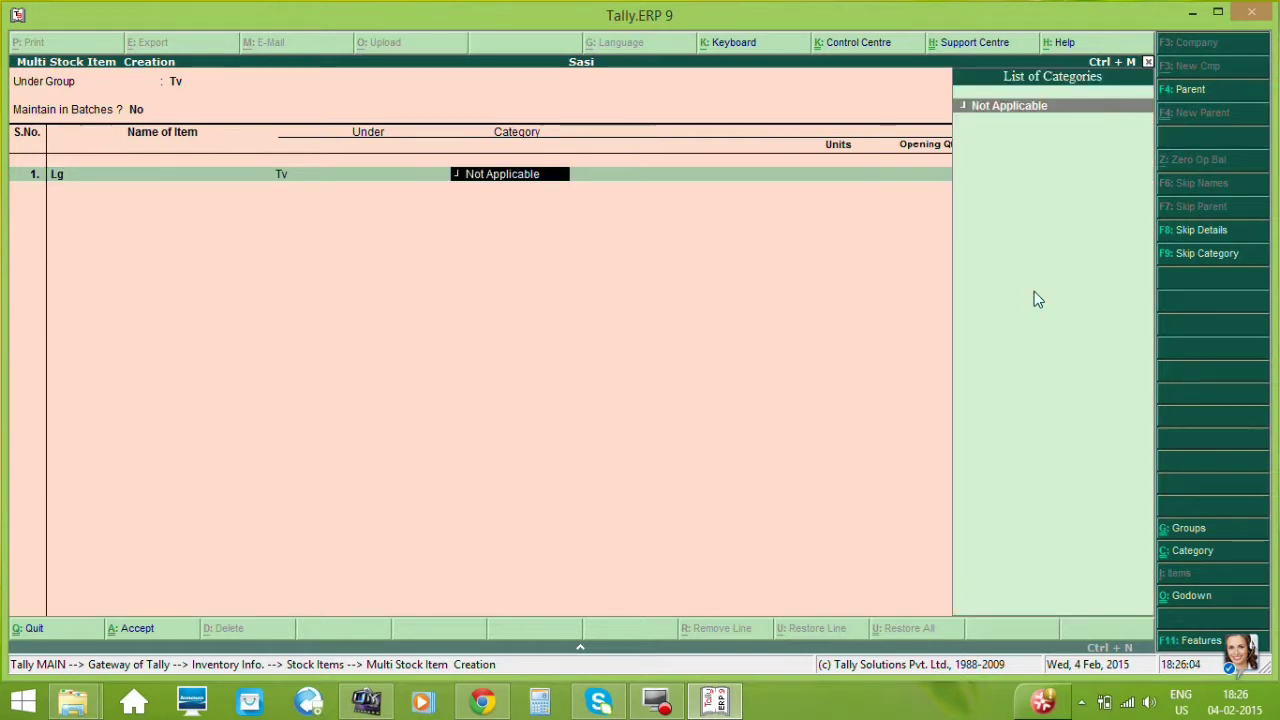
key(Return)
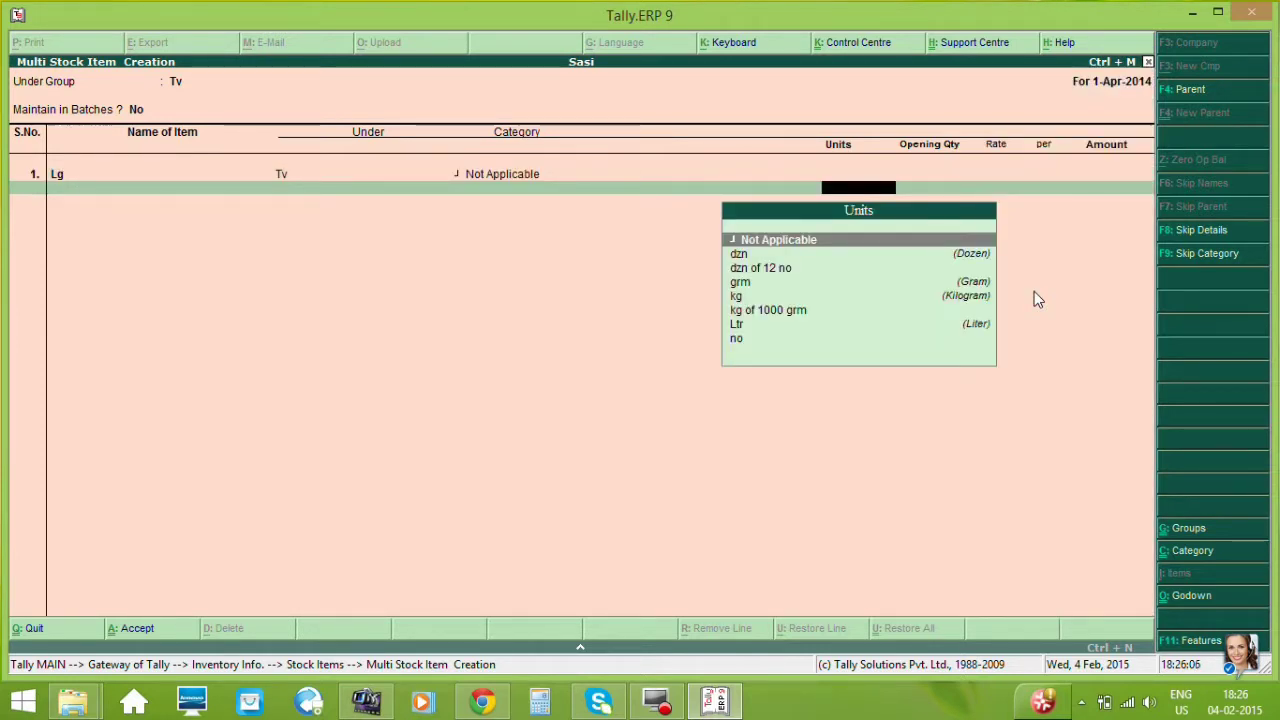
key(Return)
key(Return)
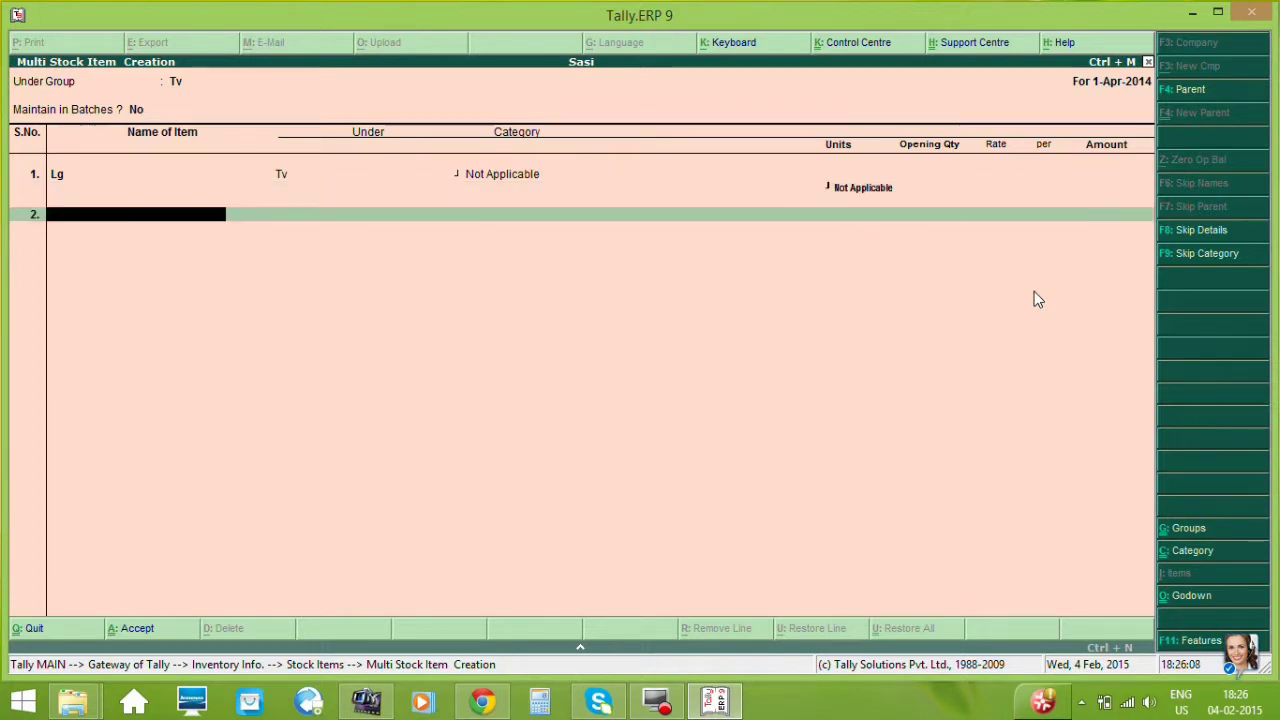
text(M)
text(icroma)
text(x)
key(Return)
key(Return)
key(Return)
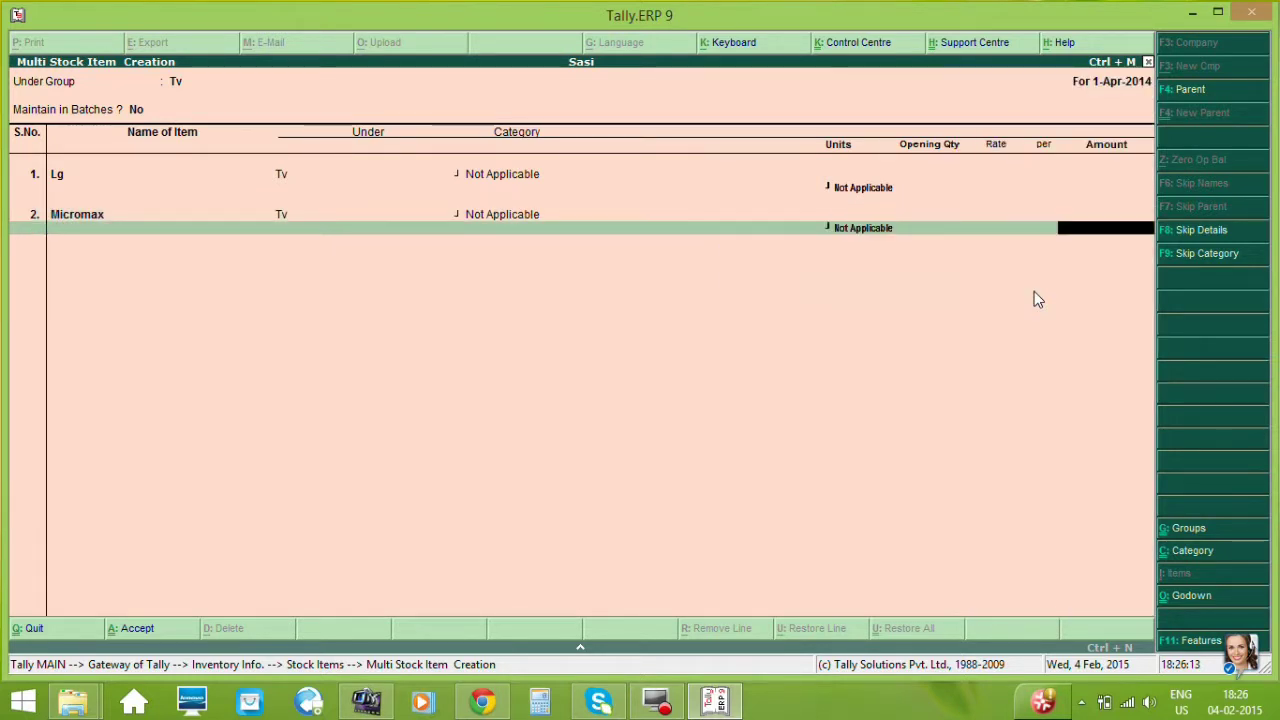
key(Return)
key(Return)
key(Return)
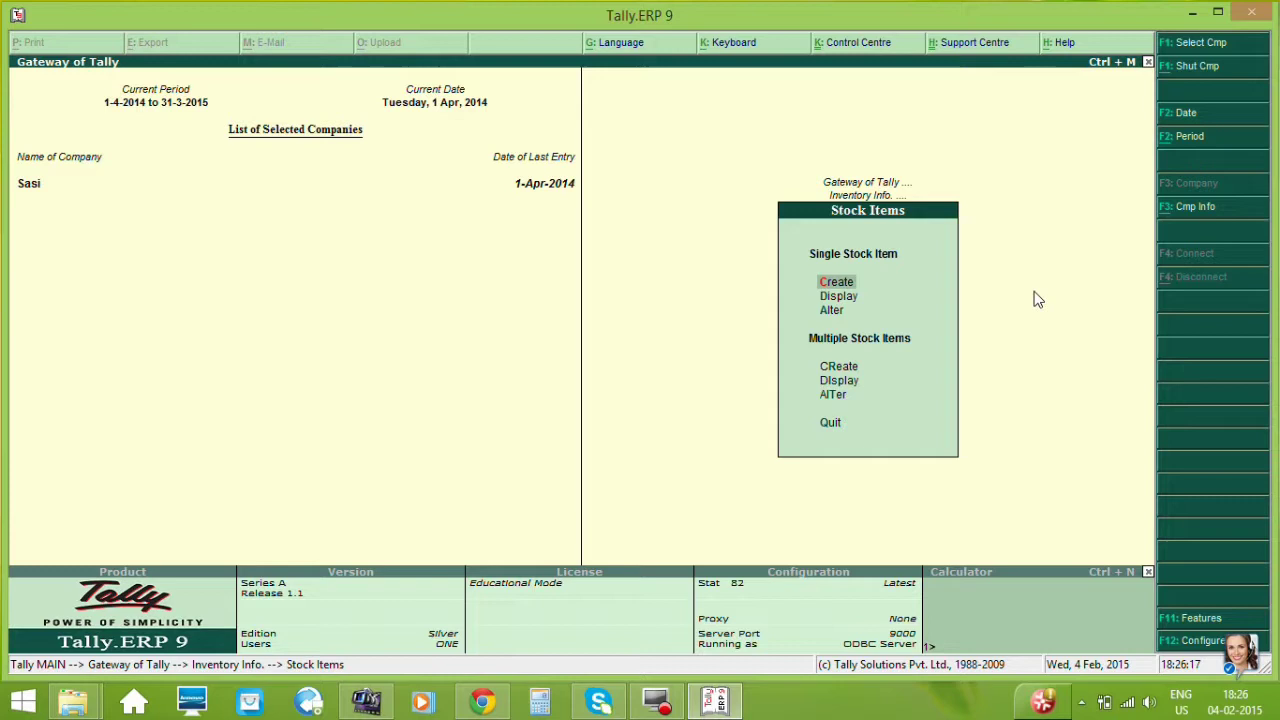
key(Down)
key(Down)
key(Down)
key(Down)
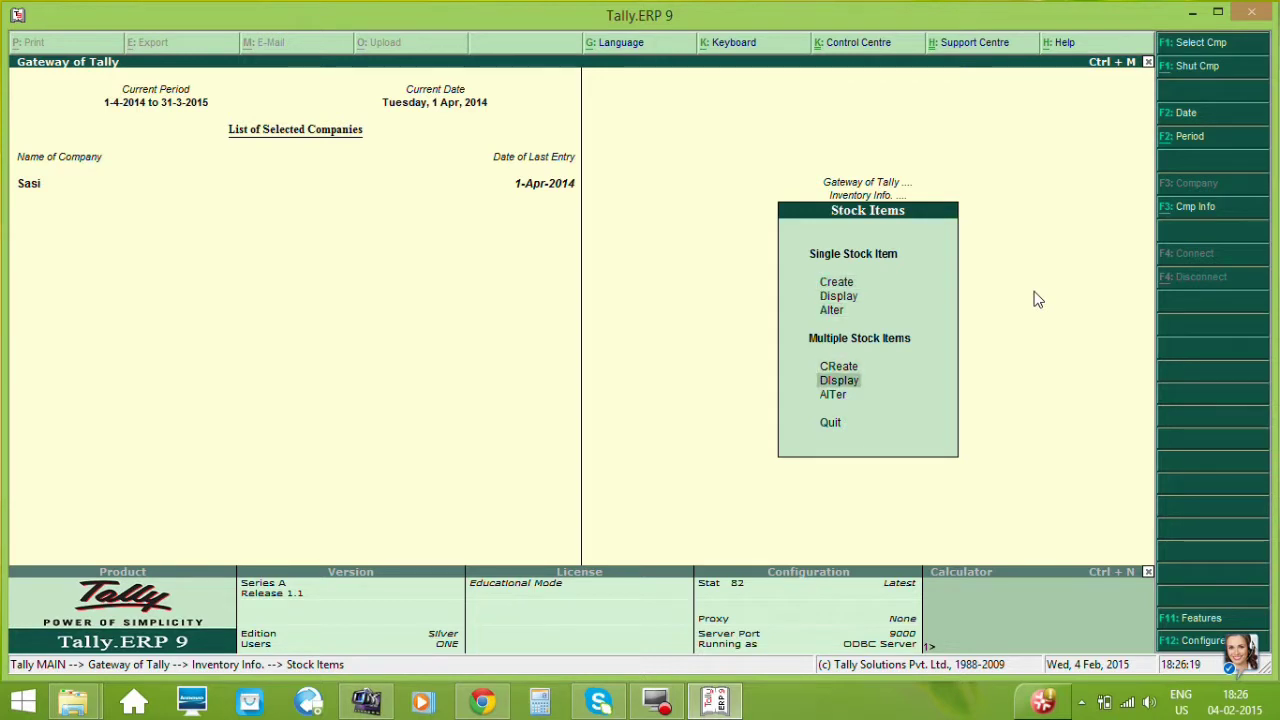